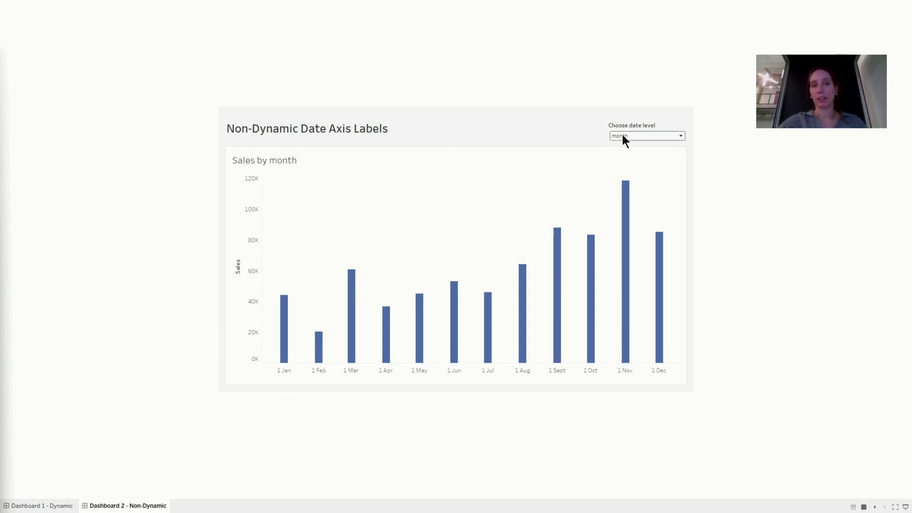
Step: On the non-dynamic chart, switch the date level from year to quarter
click(680, 136)
click(670, 144)
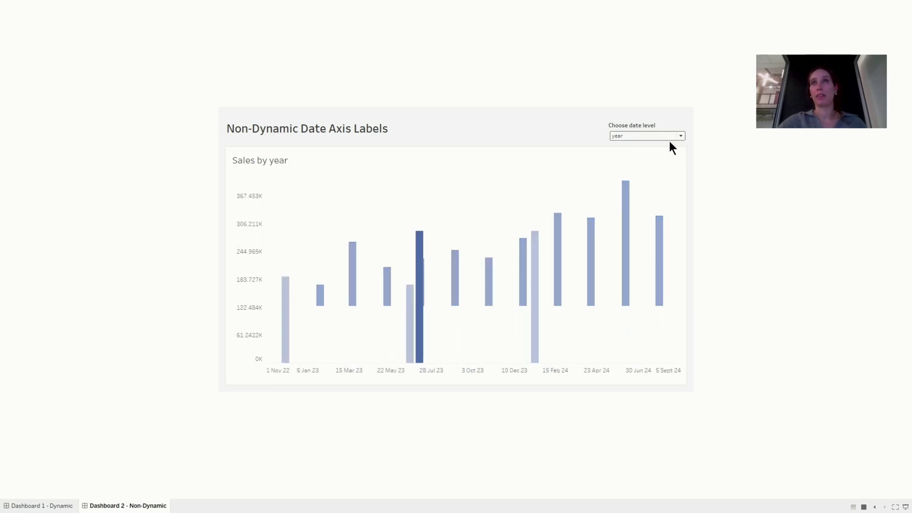
click(678, 135)
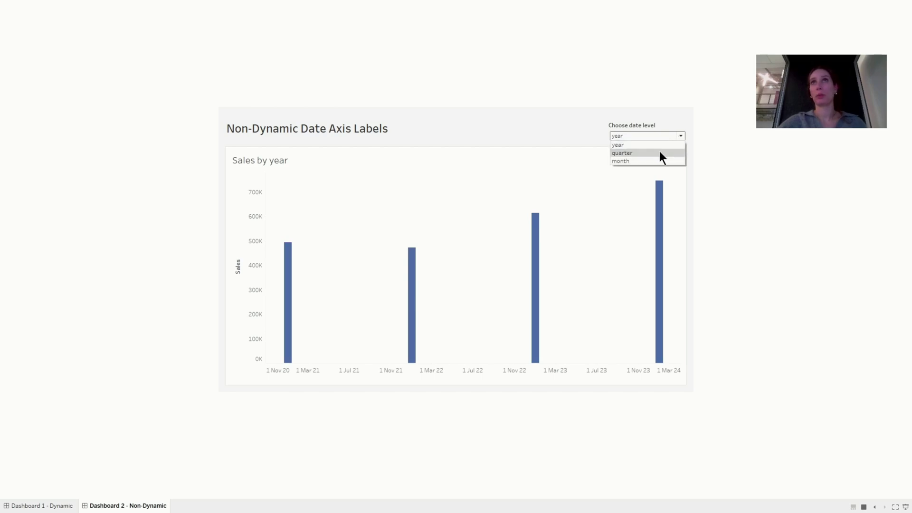
click(660, 151)
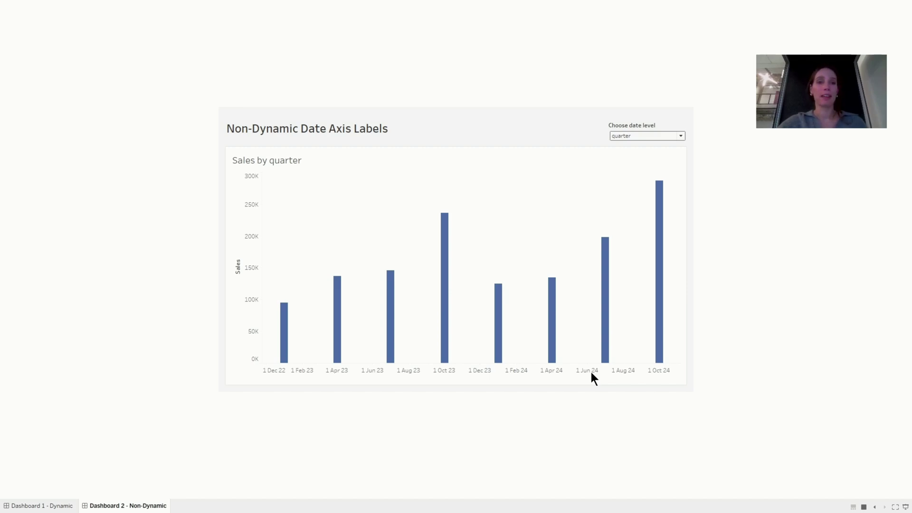
Step: On Dashboard 1 - Dynamic, set Choose date level to year, then month
click(50, 506)
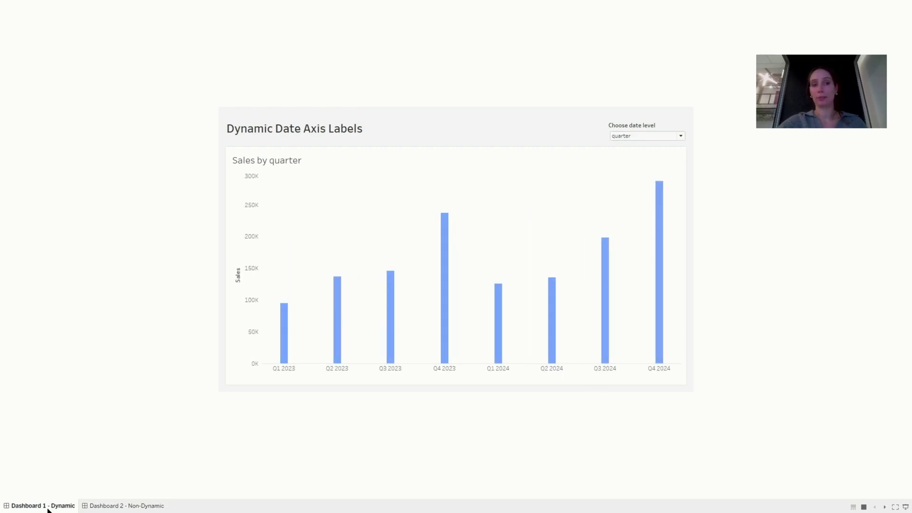
click(669, 136)
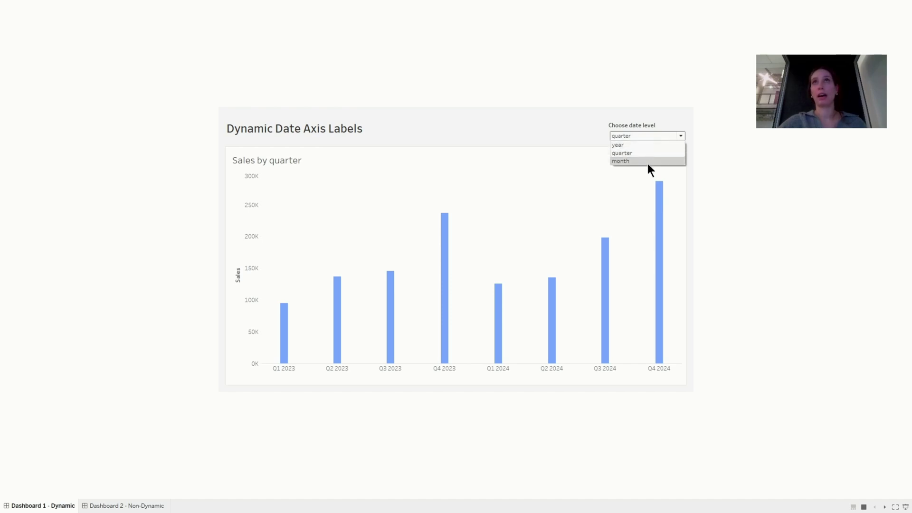
click(647, 146)
click(656, 136)
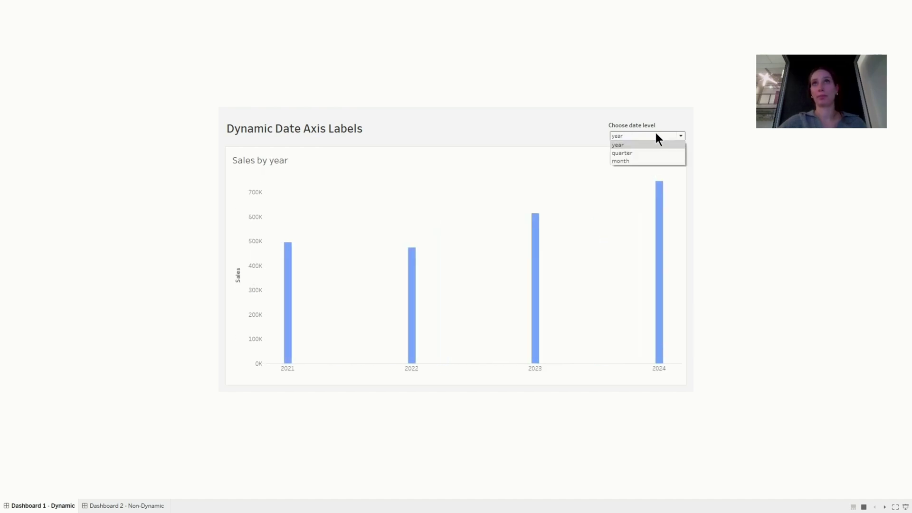
click(644, 161)
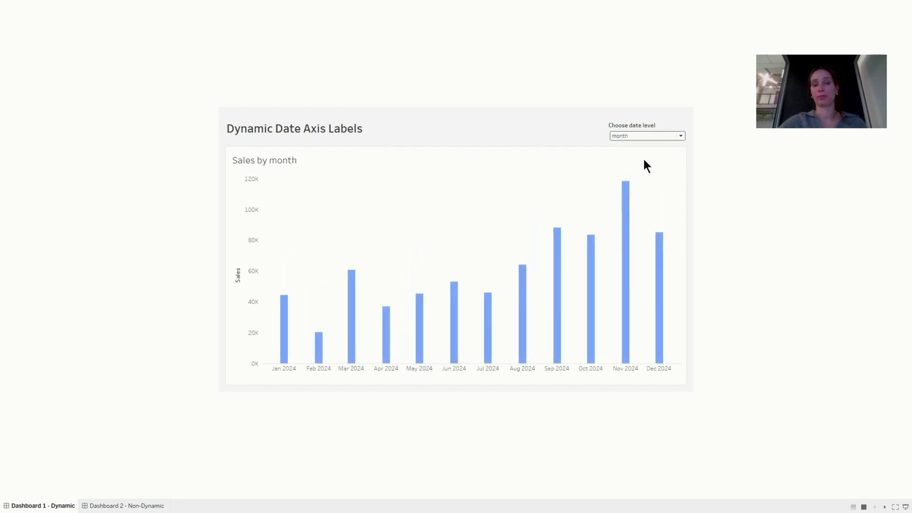
Step: In Book2, start a String parameter named Date Level Parameter
key(alt+Tab)
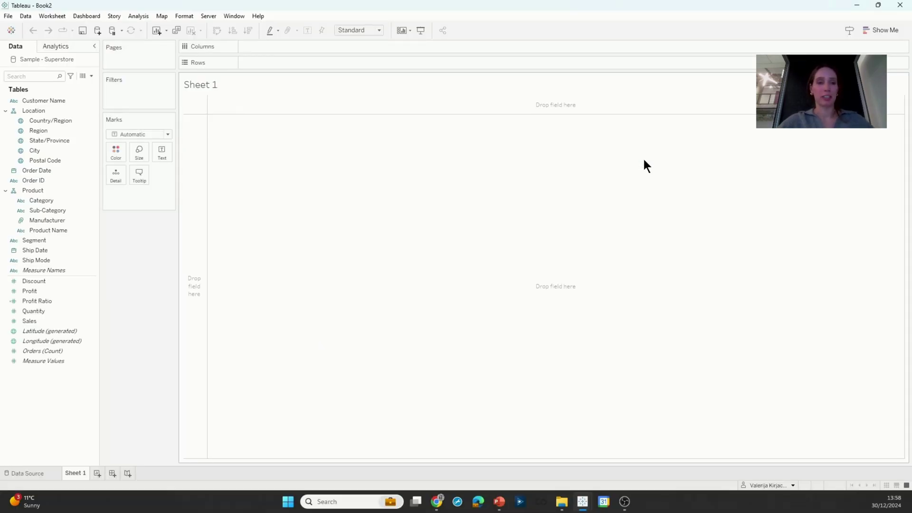
click(90, 77)
click(79, 93)
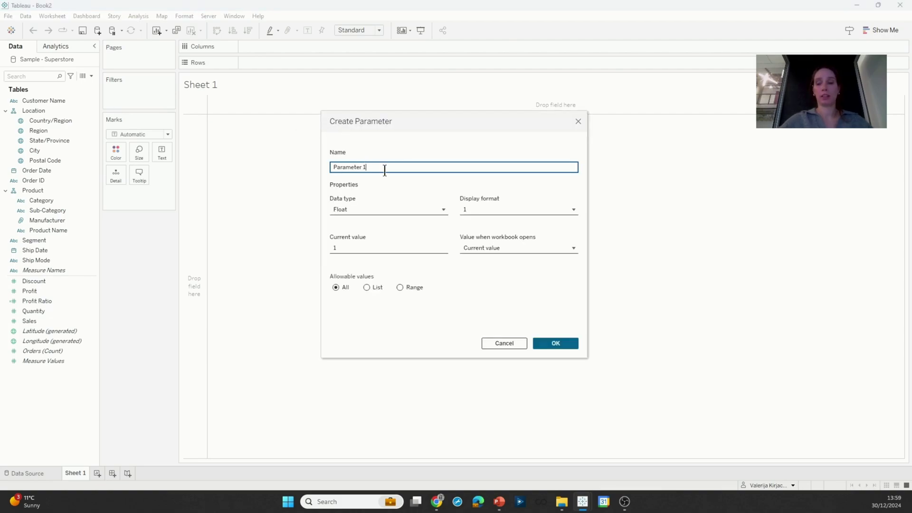
text(Date Level)
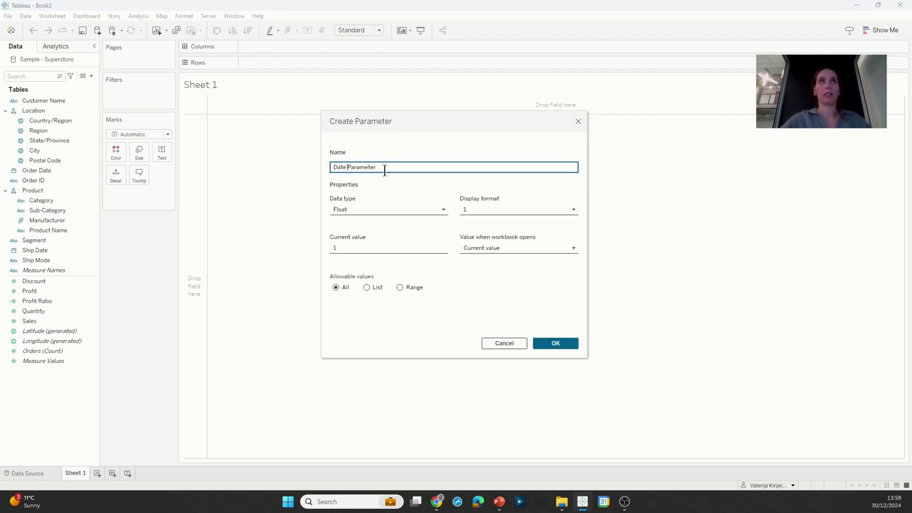
click(376, 211)
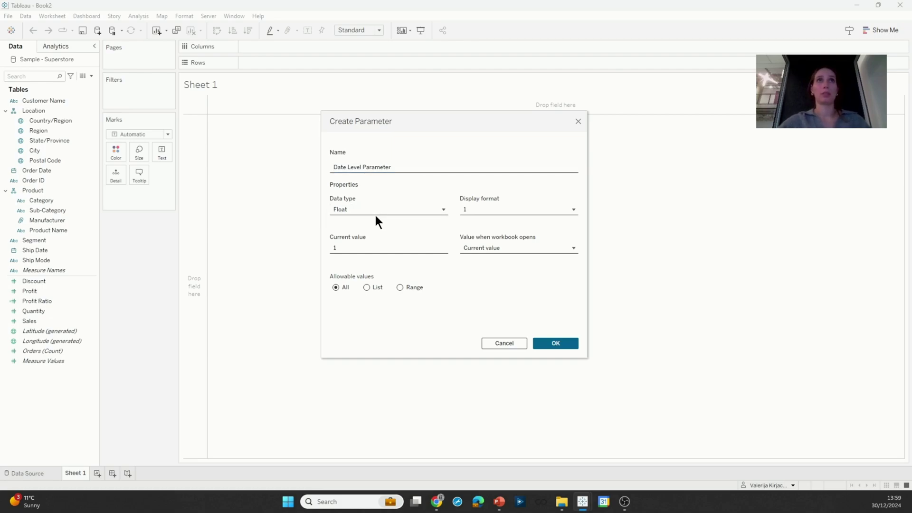
click(373, 246)
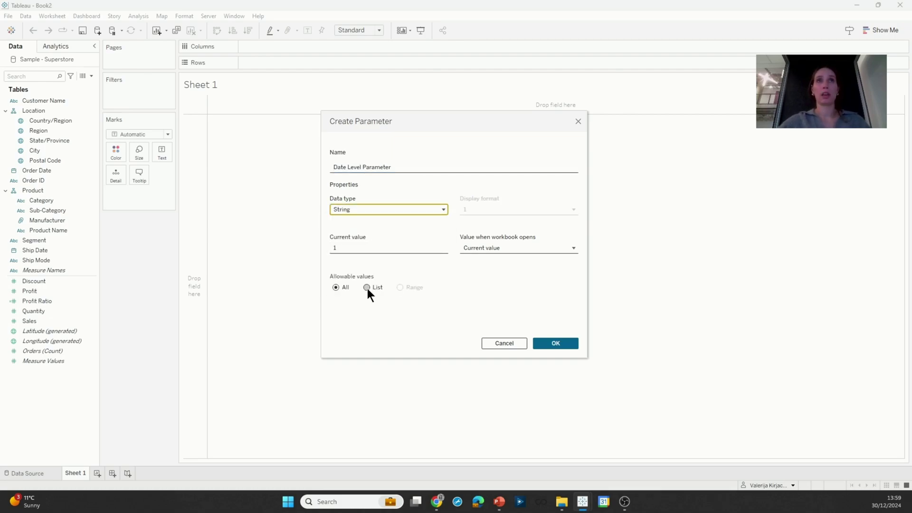
Step: Give the parameter a List of values year, quarter and month, and create it
click(367, 288)
click(356, 318)
text(year)
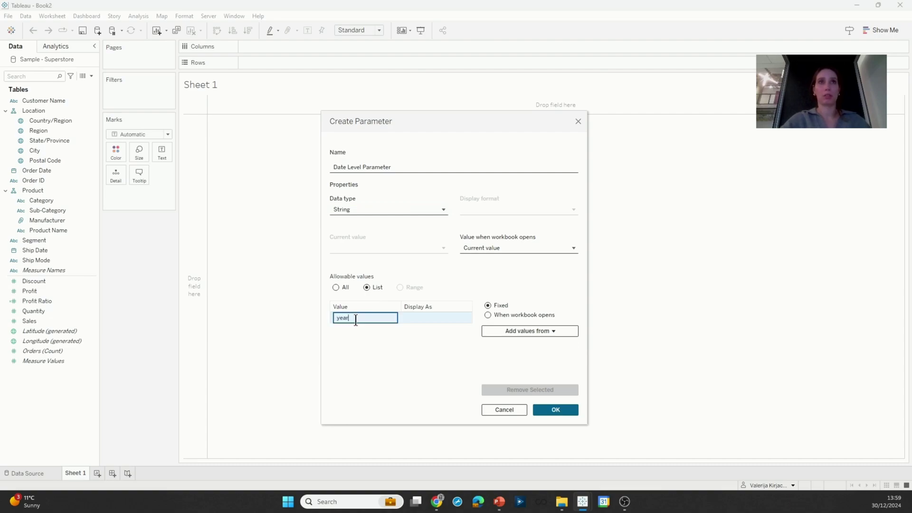
key(Return)
text(quarter)
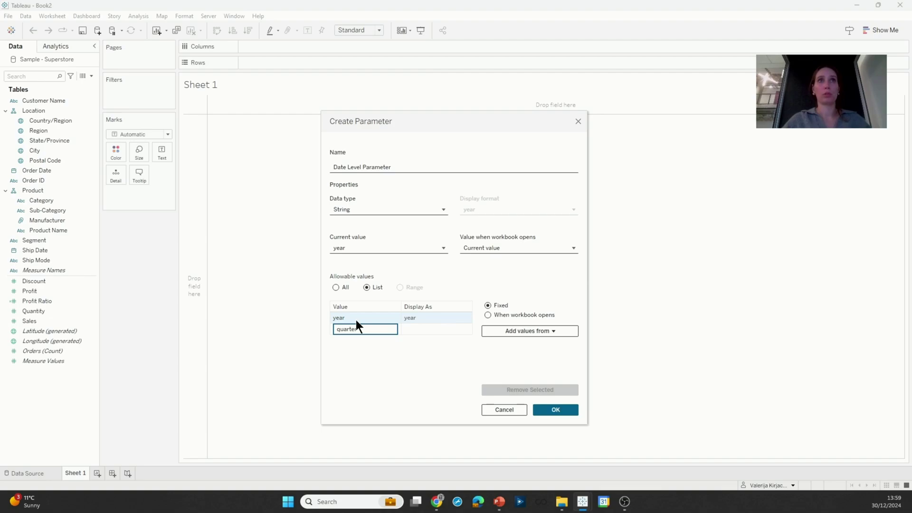
key(Return)
text(month)
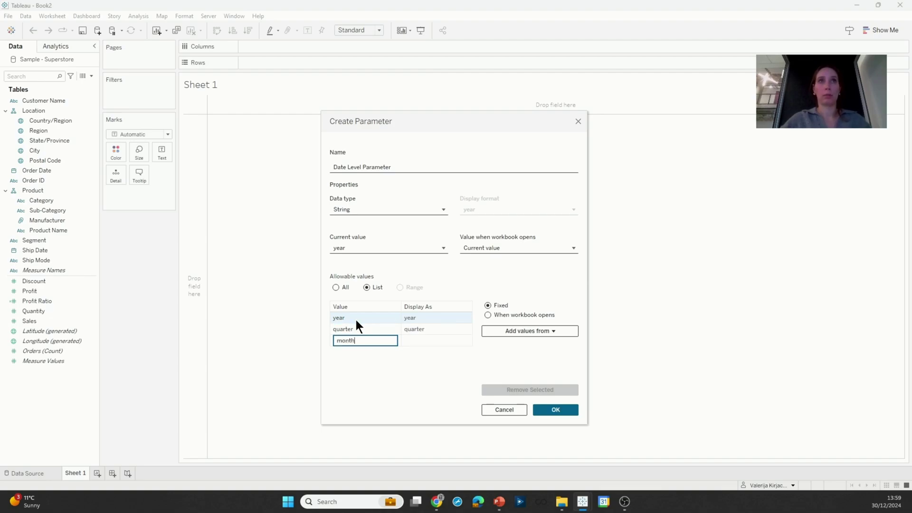
click(564, 411)
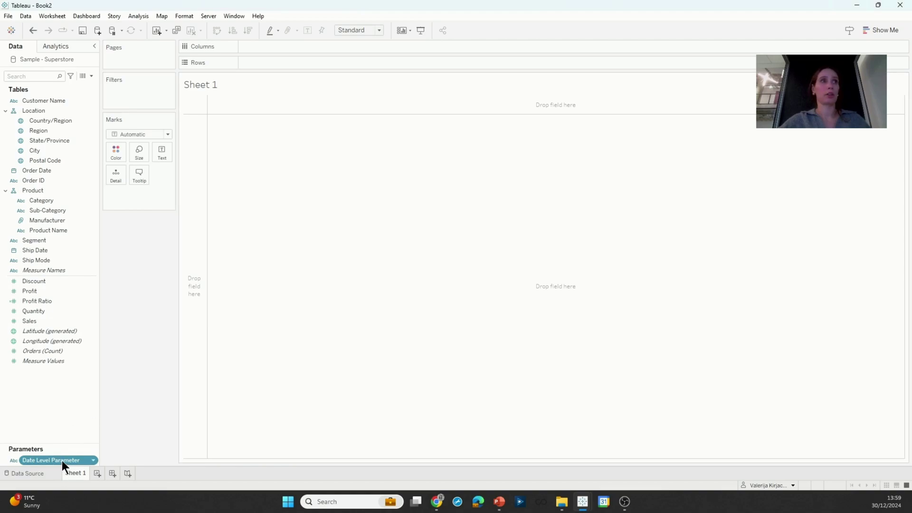
Step: Show the Date Level Parameter control and dock it in the left pane
right_click(62, 460)
click(106, 289)
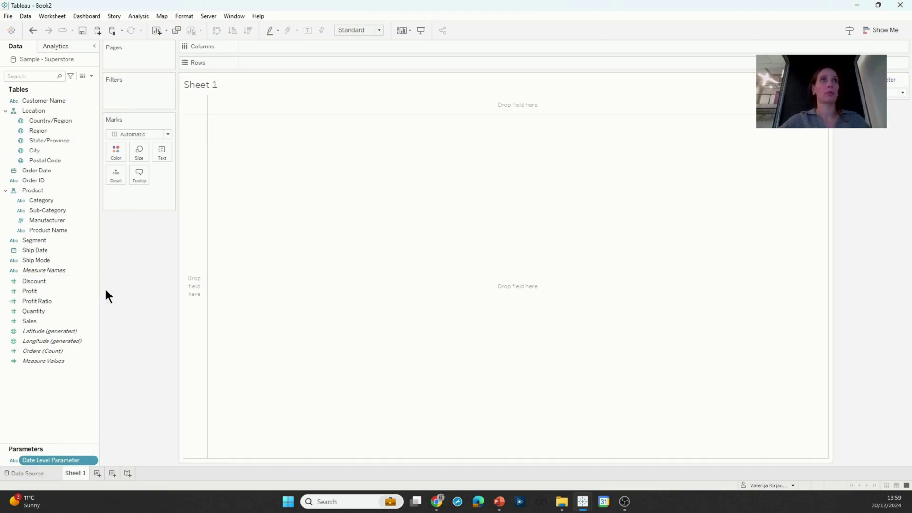
drag(894, 80, 111, 233)
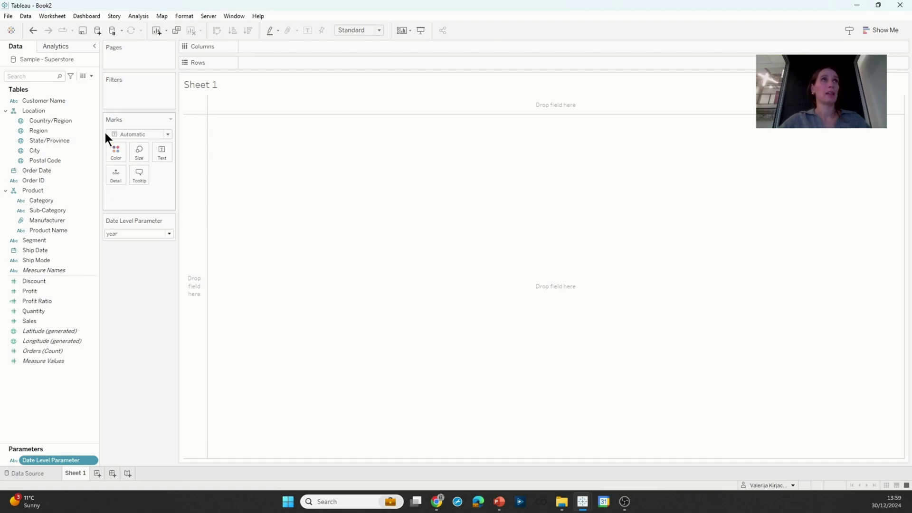
Step: Create a new calculated field named Dynamic Date Level
click(92, 76)
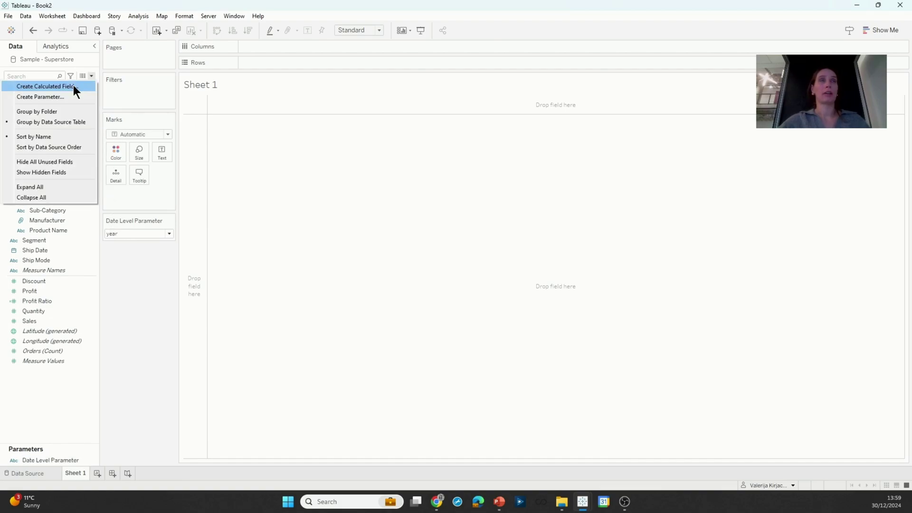
click(73, 85)
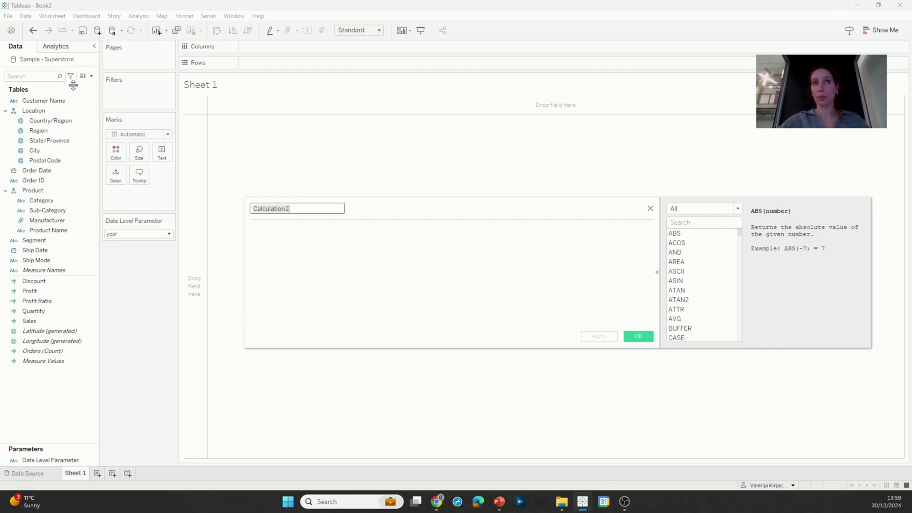
drag(298, 209, 252, 210)
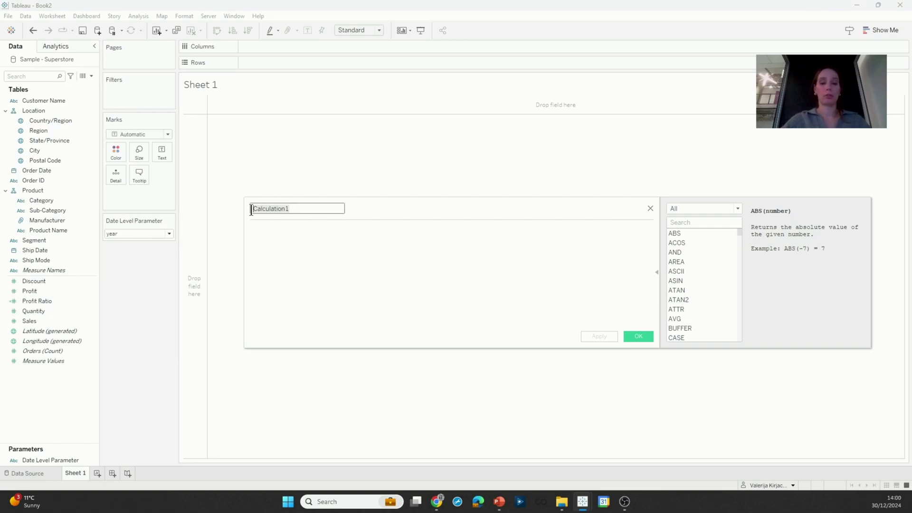
text(Dynamic Dat)
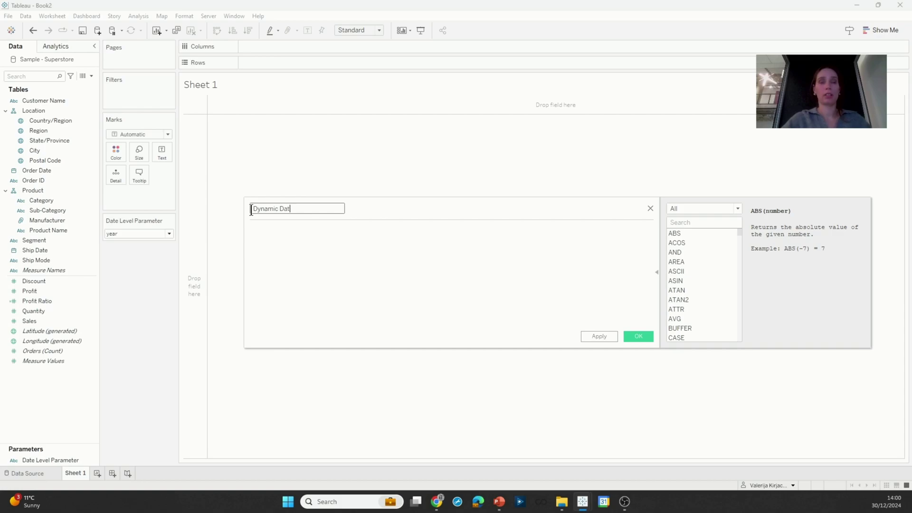
text(e Level)
Step: Enter the formula DATETRUNC([Date Level Parameter], [Order Date]) and check the parameter's values
click(261, 244)
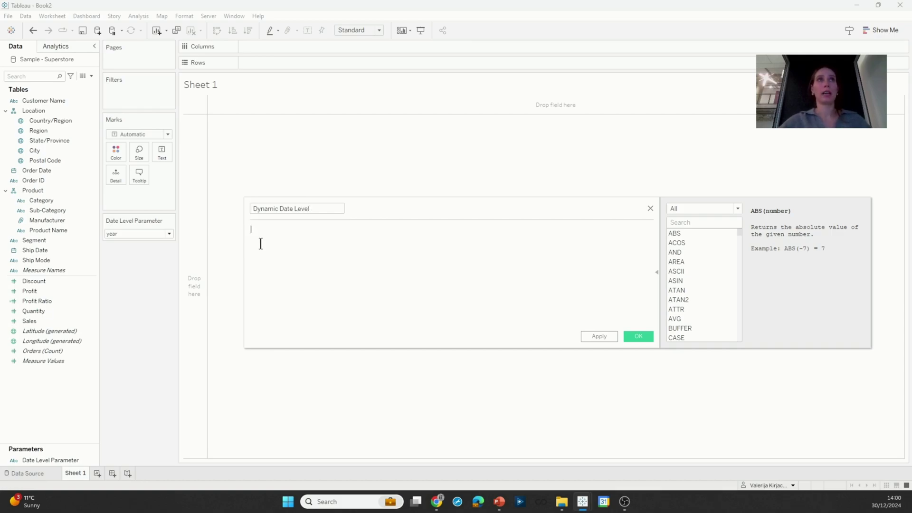
text(D)
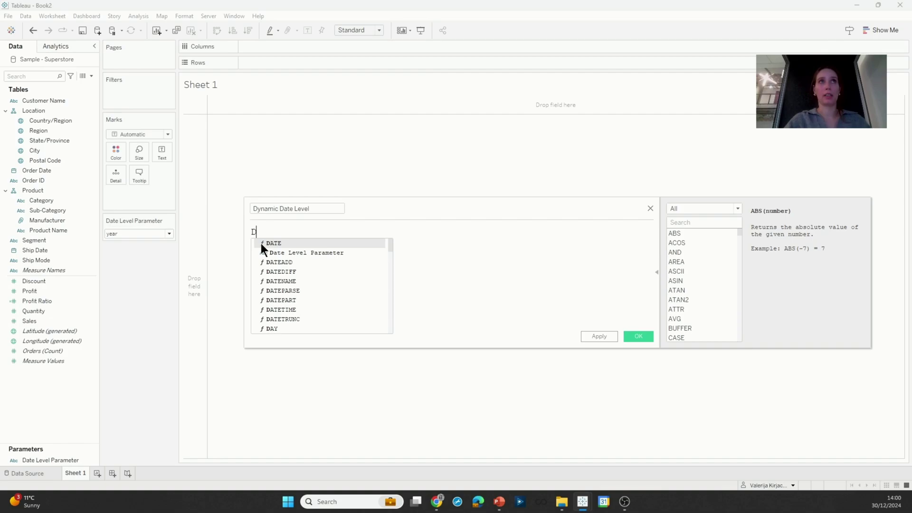
text(atet)
key(Down)
key(Return)
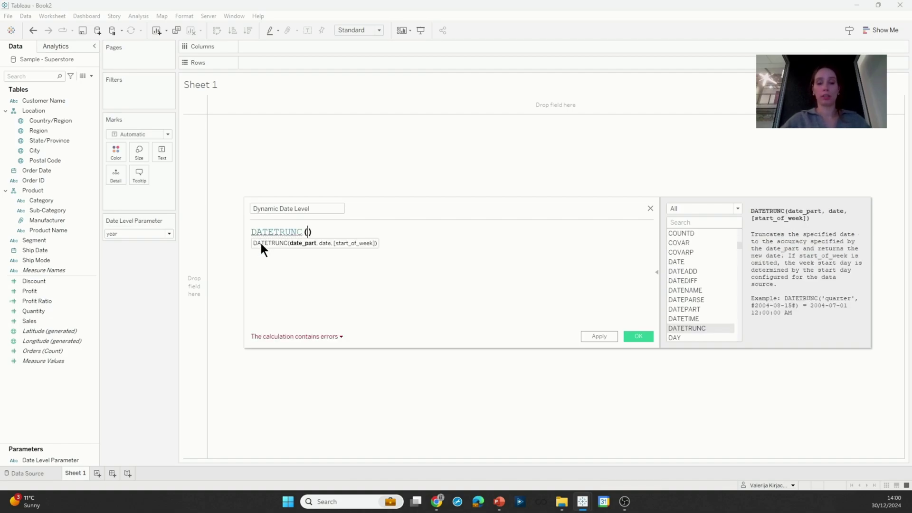
text(par)
key(Down)
key(Down)
key(Return)
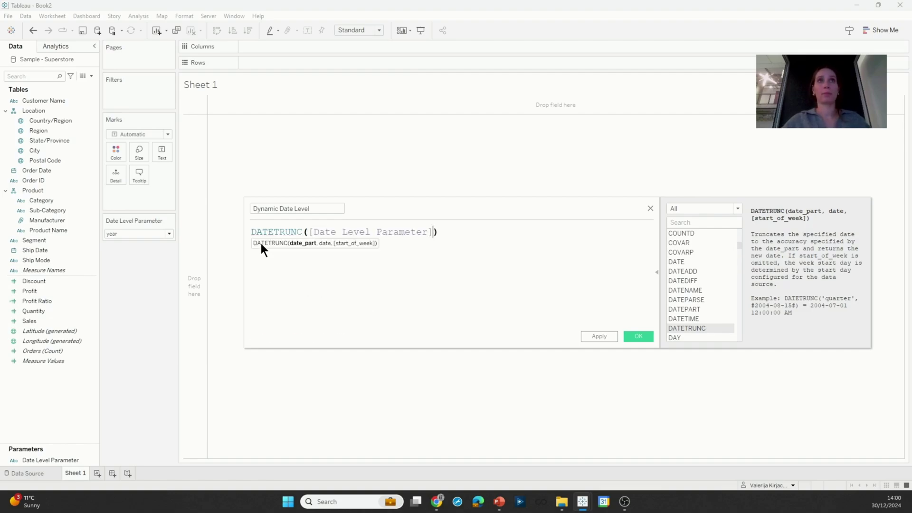
text(, or)
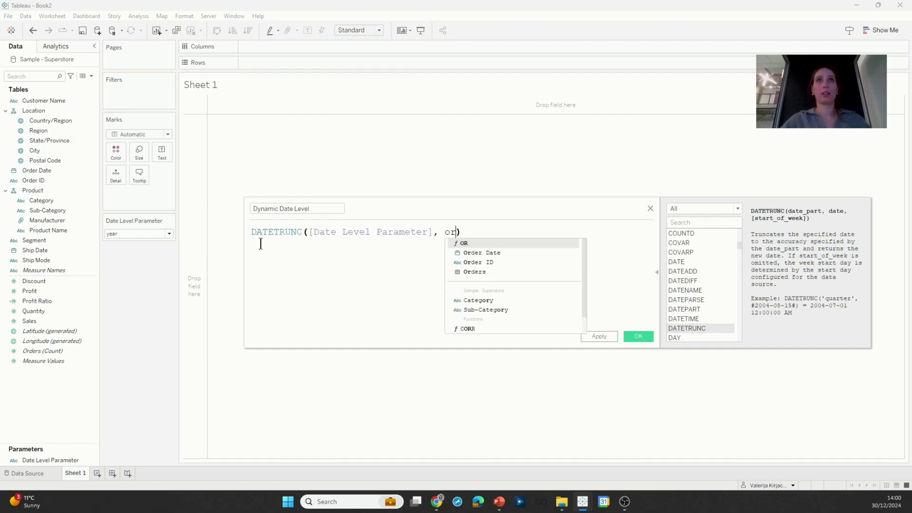
key(Down)
key(Return)
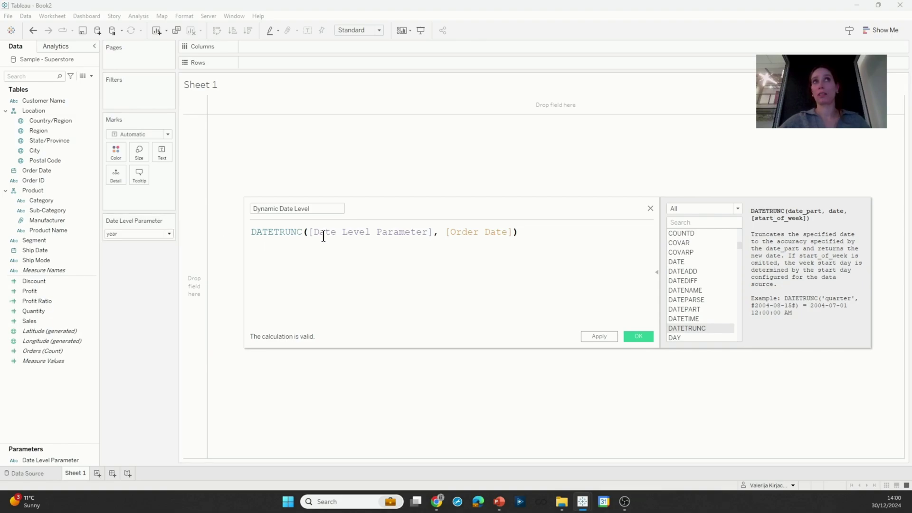
click(162, 233)
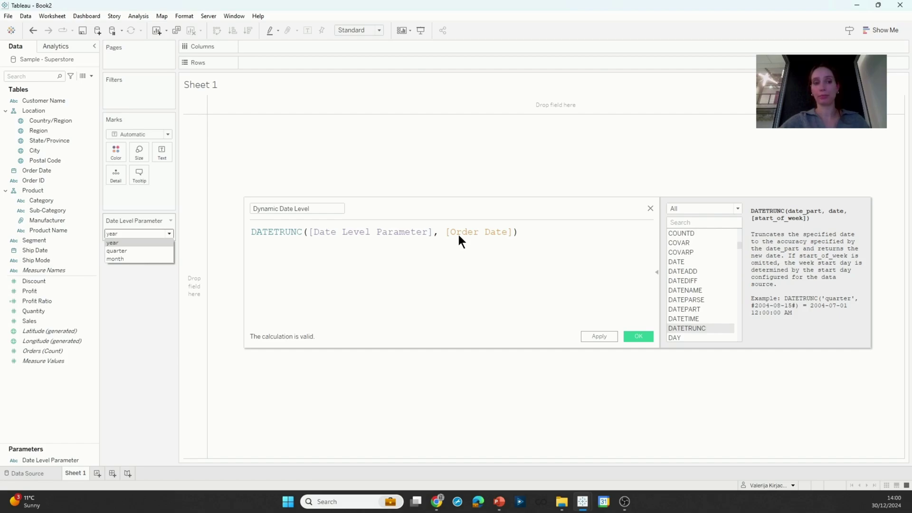
Step: Save the calculation, put continuous Dynamic Date Level on Columns and SUM(Sales) on Rows
click(635, 337)
click(635, 338)
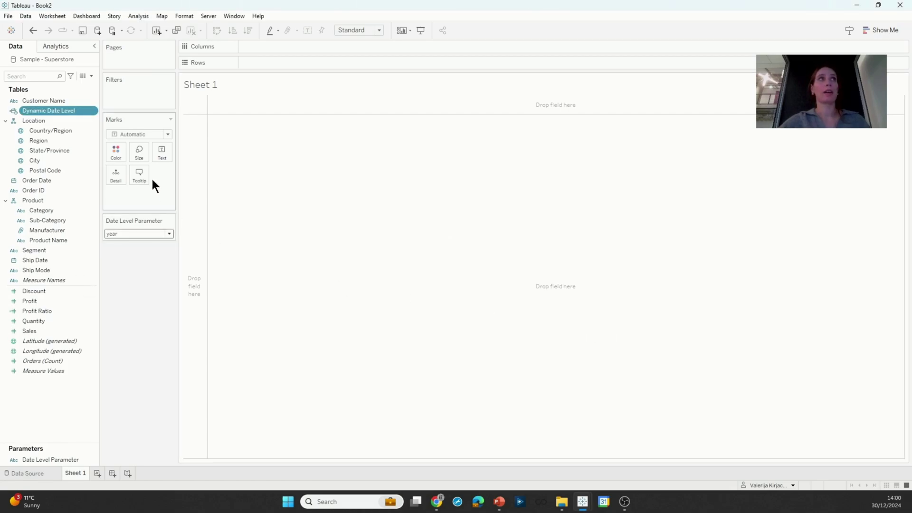
drag(69, 111, 290, 45)
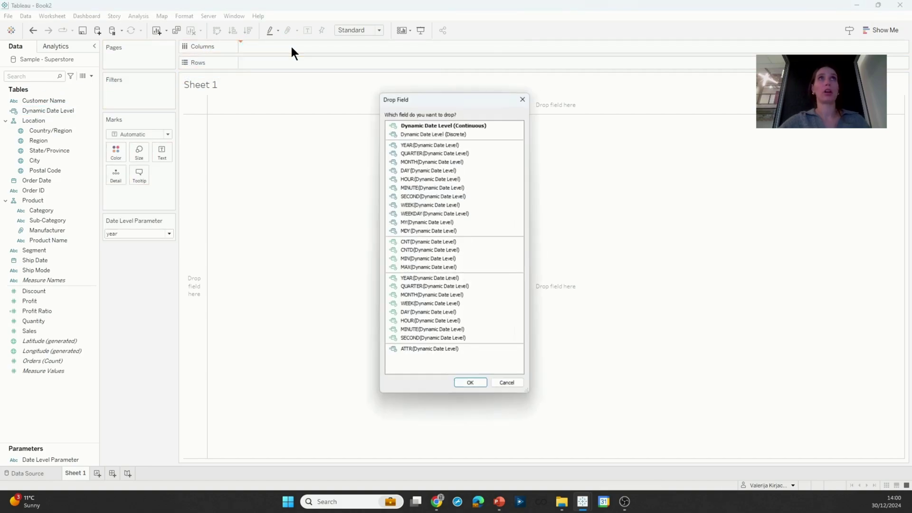
double_click(469, 121)
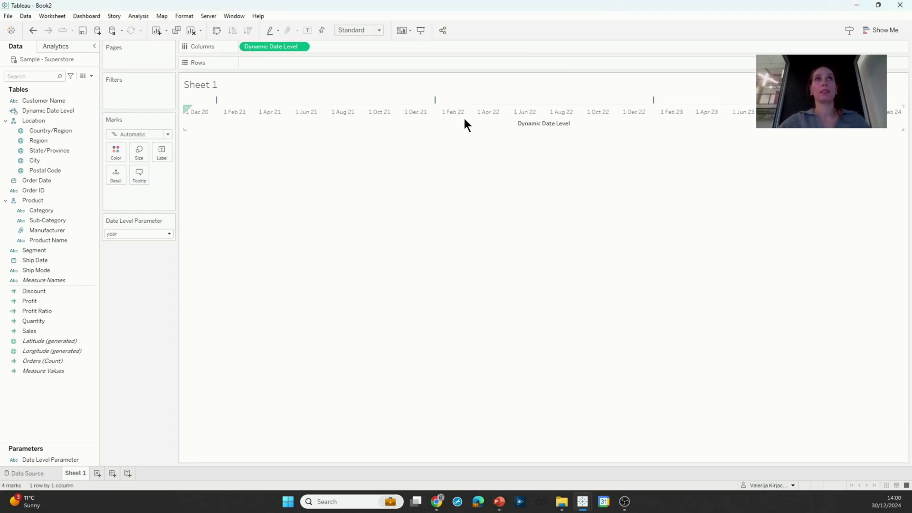
click(301, 47)
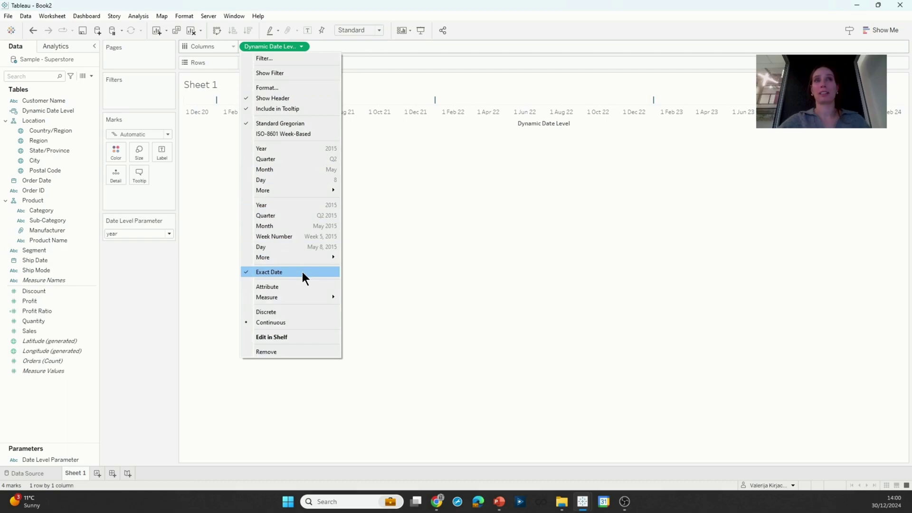
click(345, 316)
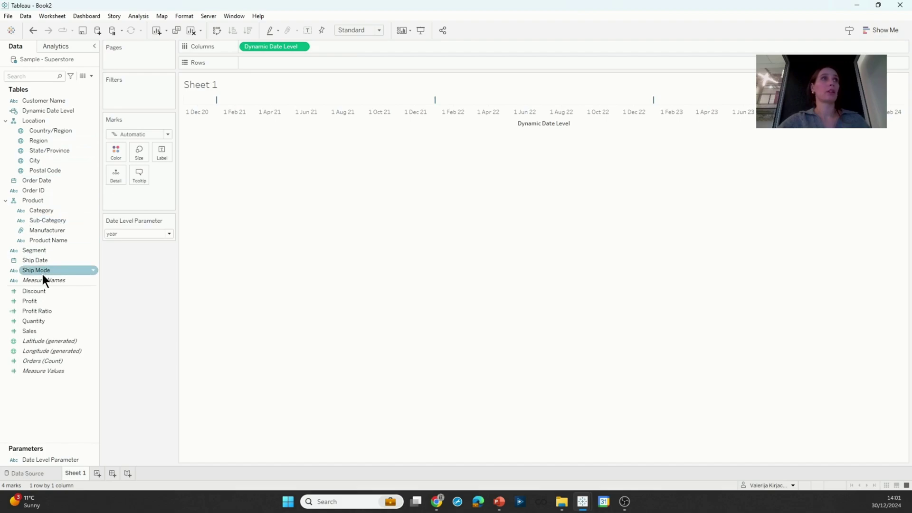
drag(33, 330, 257, 61)
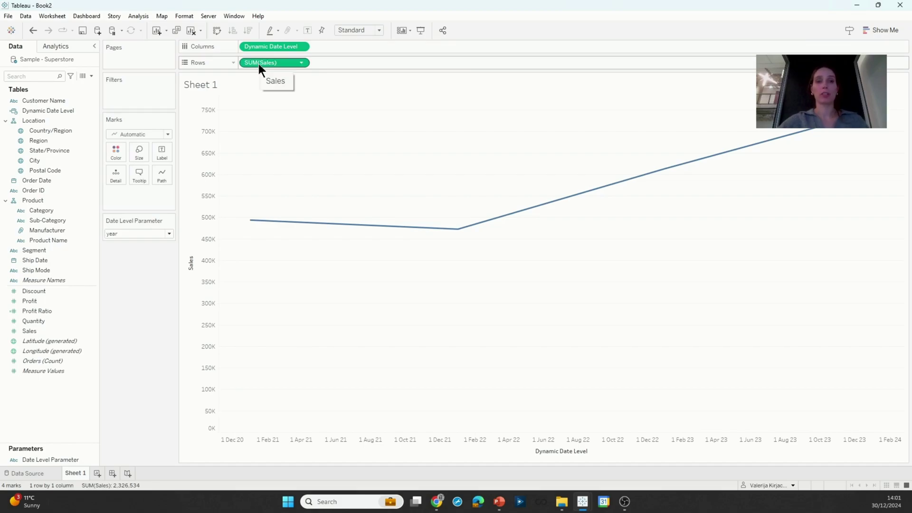
Step: Cycle Date Level Parameter through quarter, month, year and quarter, ending on month
click(156, 233)
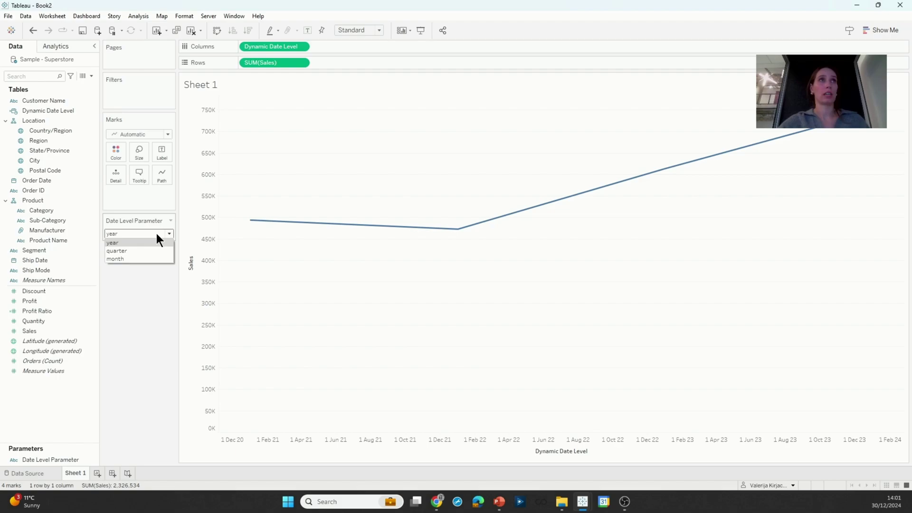
click(148, 251)
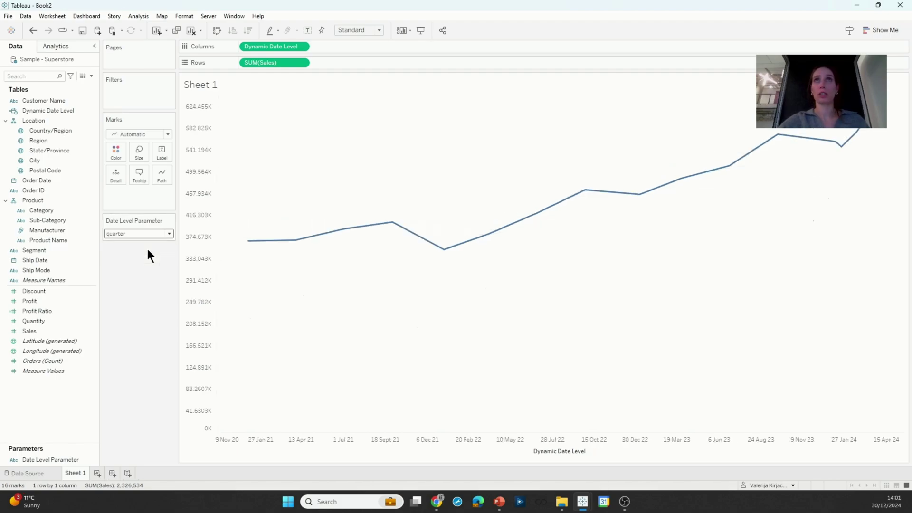
click(159, 237)
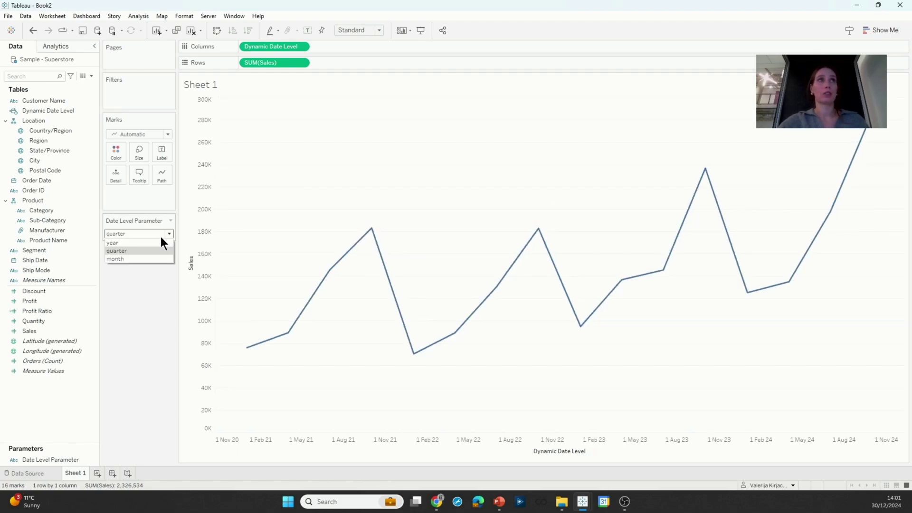
click(147, 261)
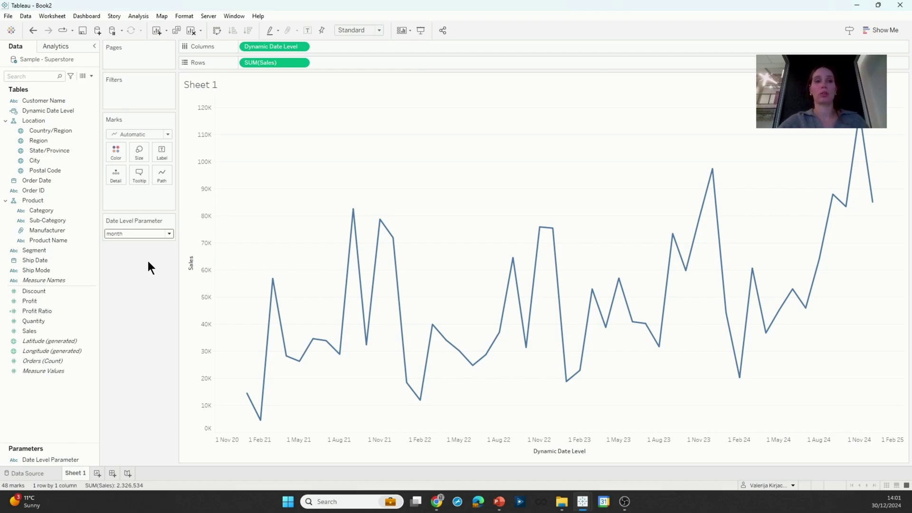
click(166, 234)
click(158, 246)
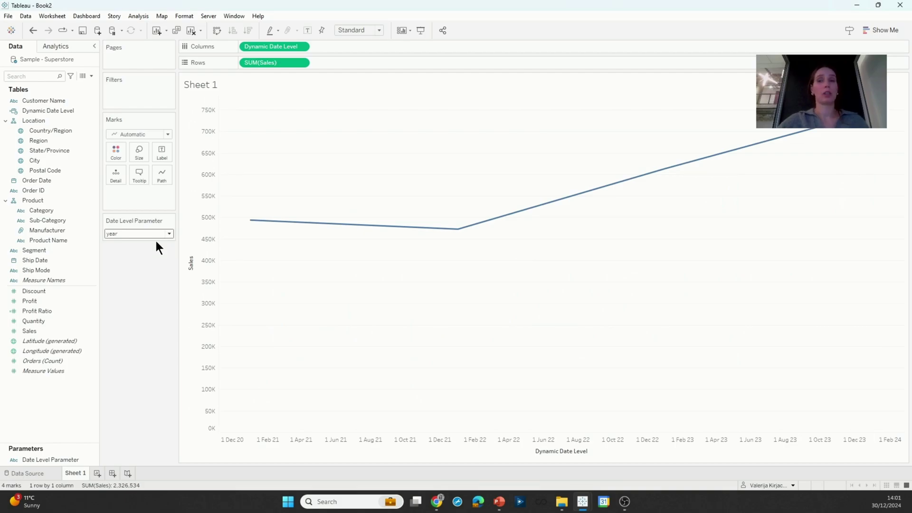
click(167, 234)
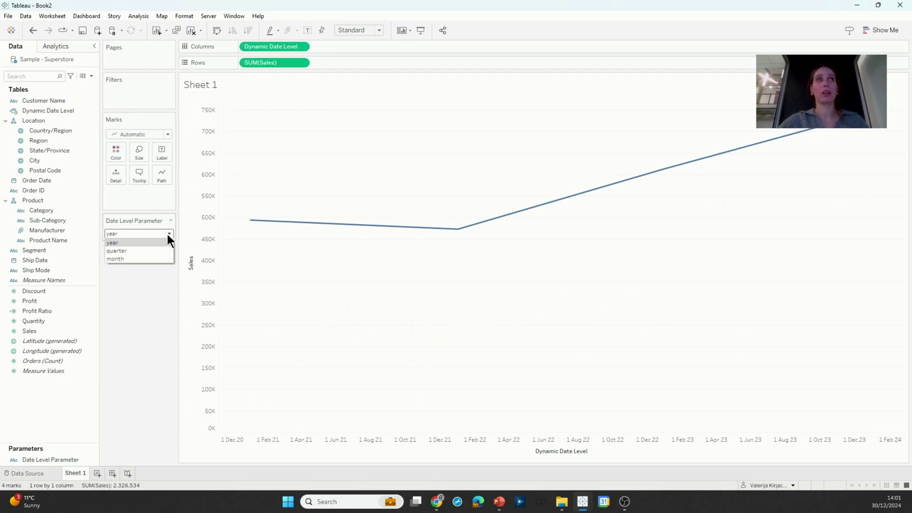
click(159, 246)
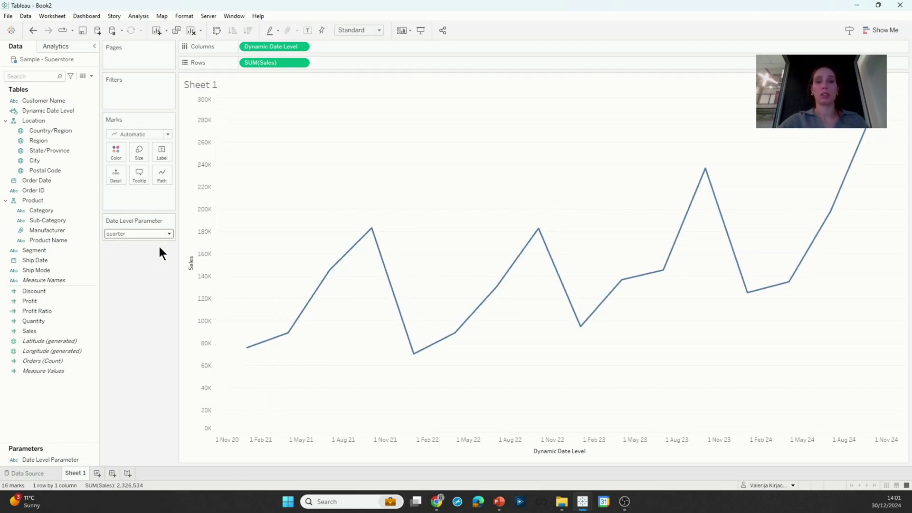
click(158, 234)
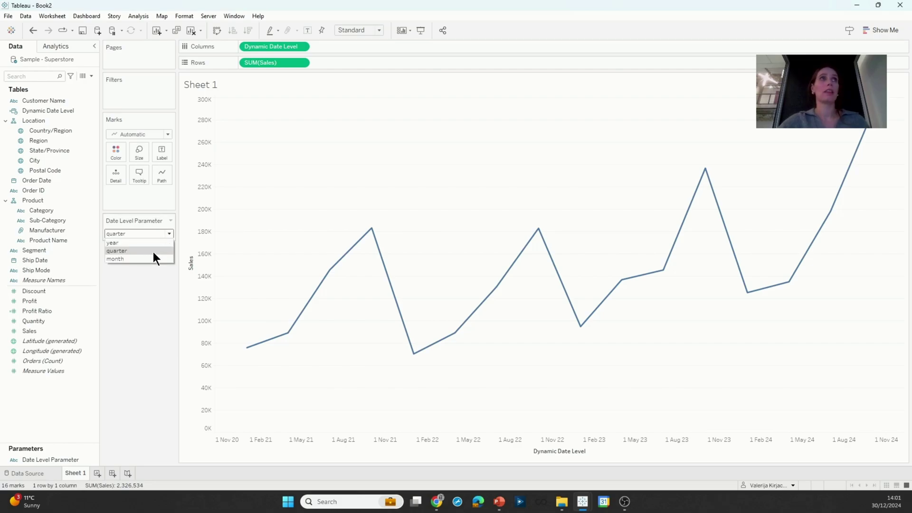
click(152, 258)
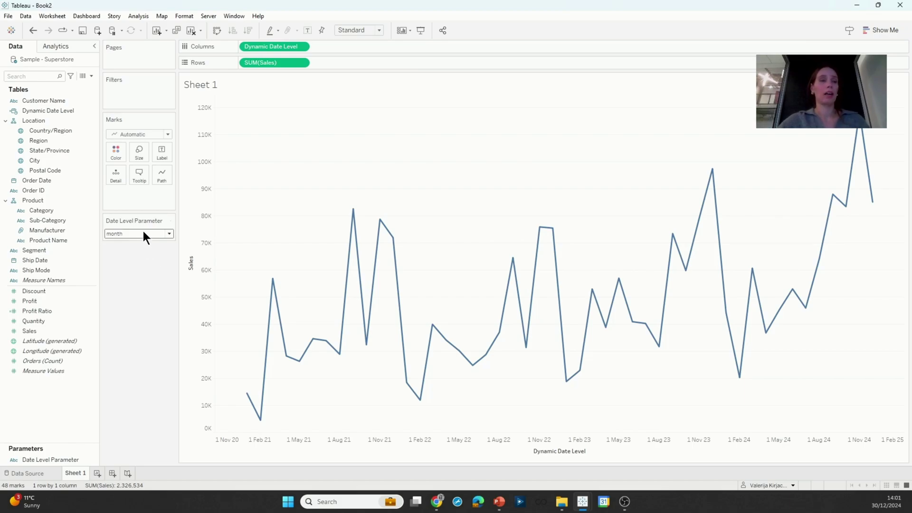
Step: Create the FILTER: Dynamic Date Range calculated field and paste in its CASE date range formula
click(90, 75)
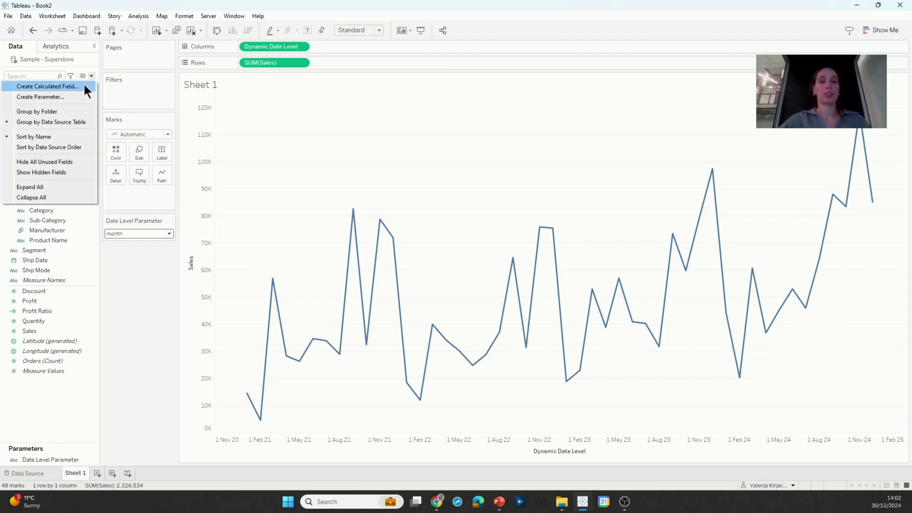
click(84, 84)
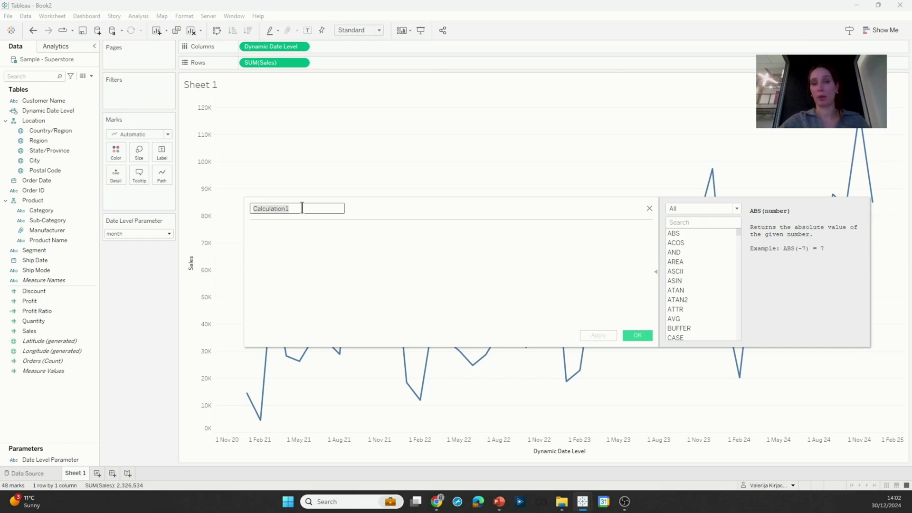
drag(302, 208, 236, 207)
text(FILT)
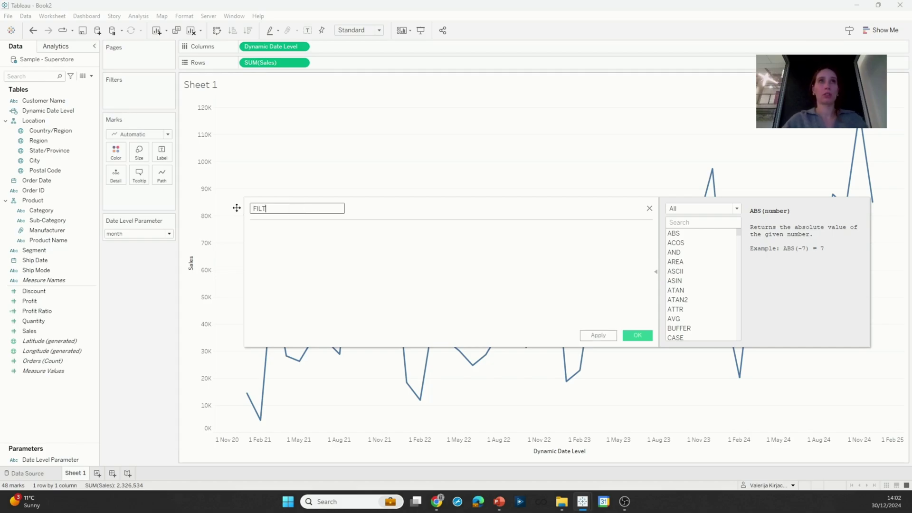
text(ER: Da)
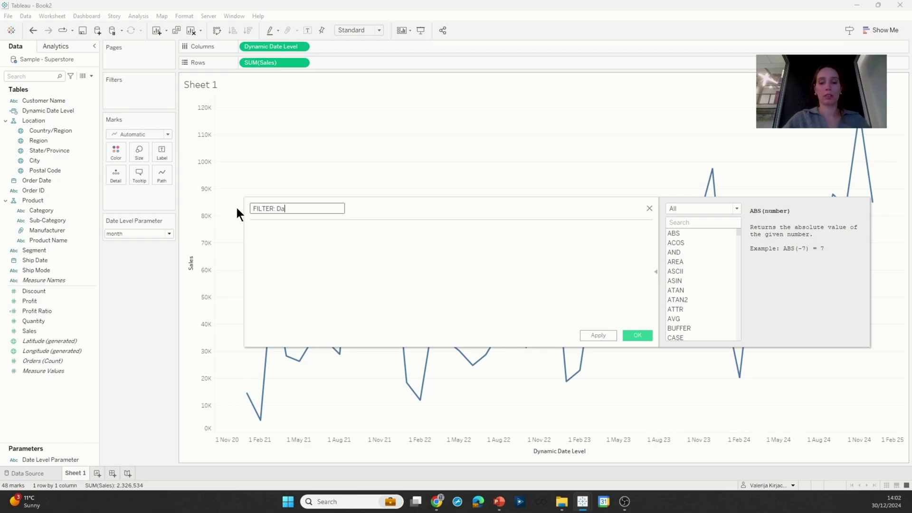
key(BackSpace)
text(ynamic Date Ra)
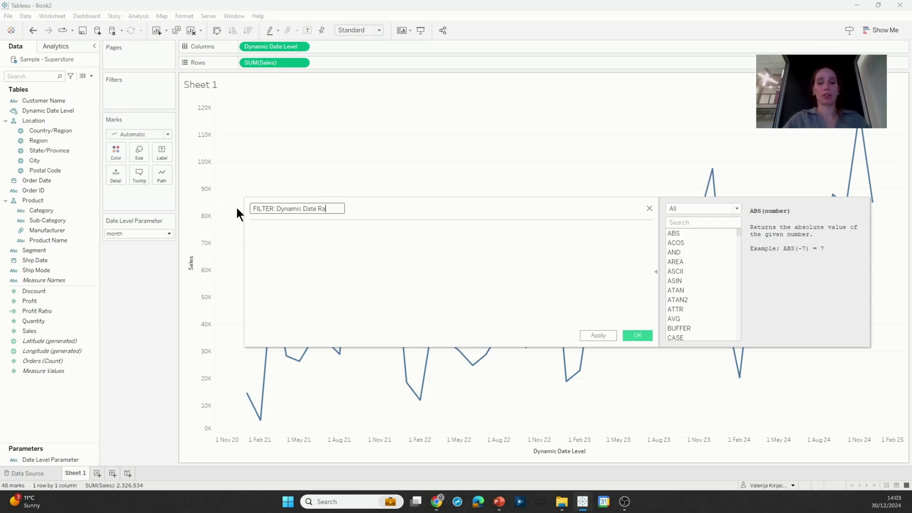
text(nge)
key(Tab)
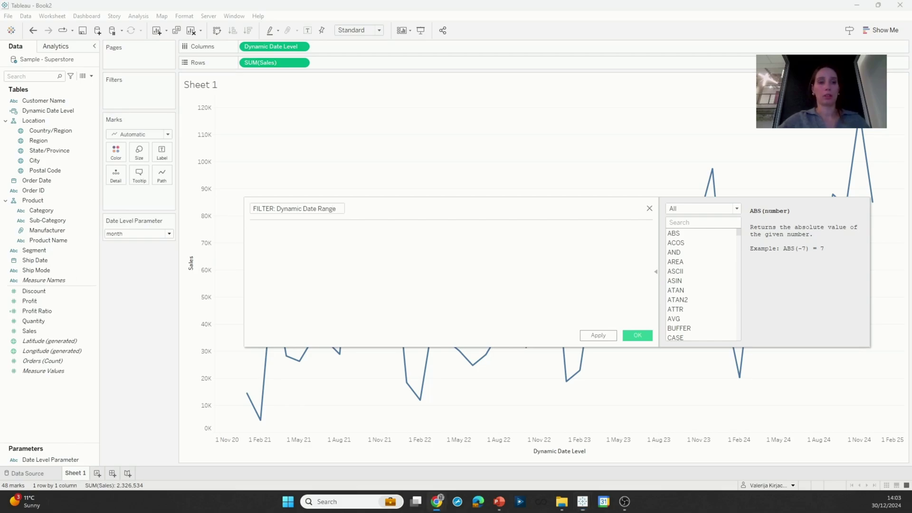
click(312, 242)
text(CASE [Date Level Parameter] WHEN 'year' THEN TRUE WHEN 'quarter' THEN DATEDIFF('quarter', [Dynamic Date Level], TODAY()) < 8 WHEN 'month' THEN DATEDIFF('month', [Dynamic Date Level], TODAY()) < 13 END)
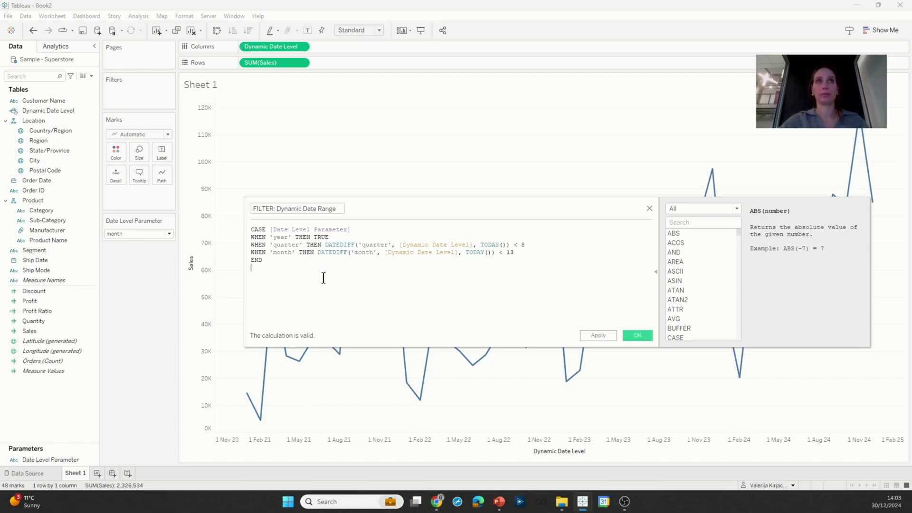
Step: Save the filter calculation, filter the chart to True, and set the date level to quarter
click(635, 335)
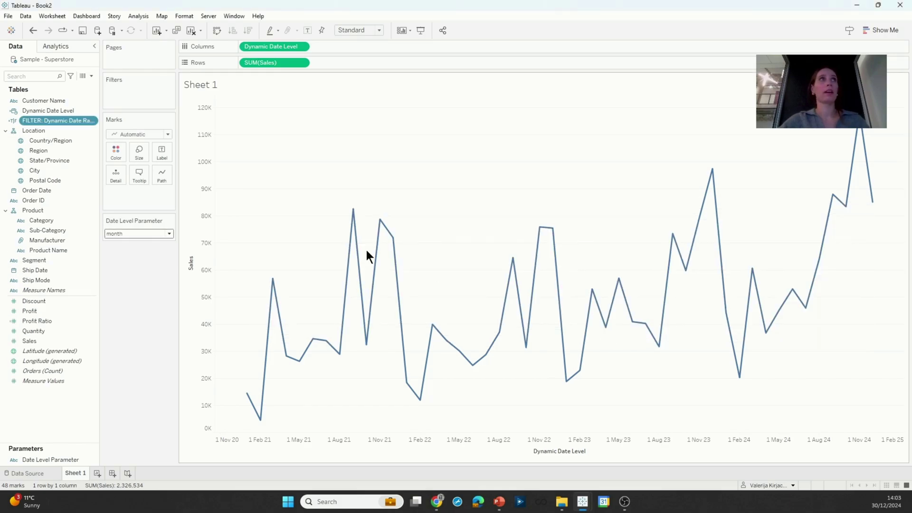
drag(49, 122, 144, 102)
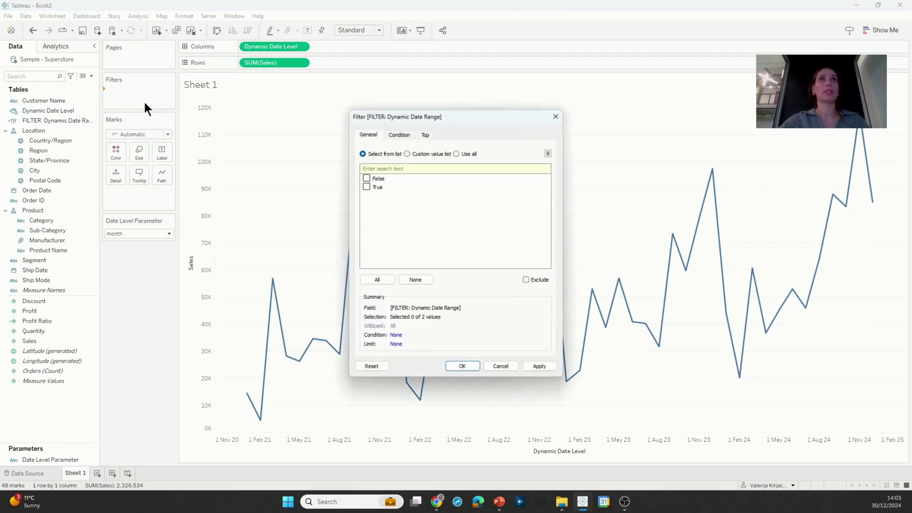
click(462, 367)
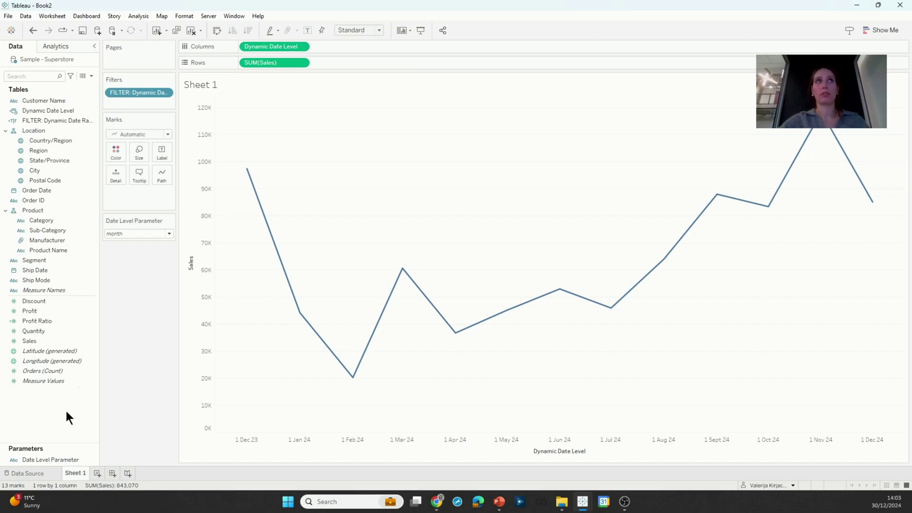
click(144, 235)
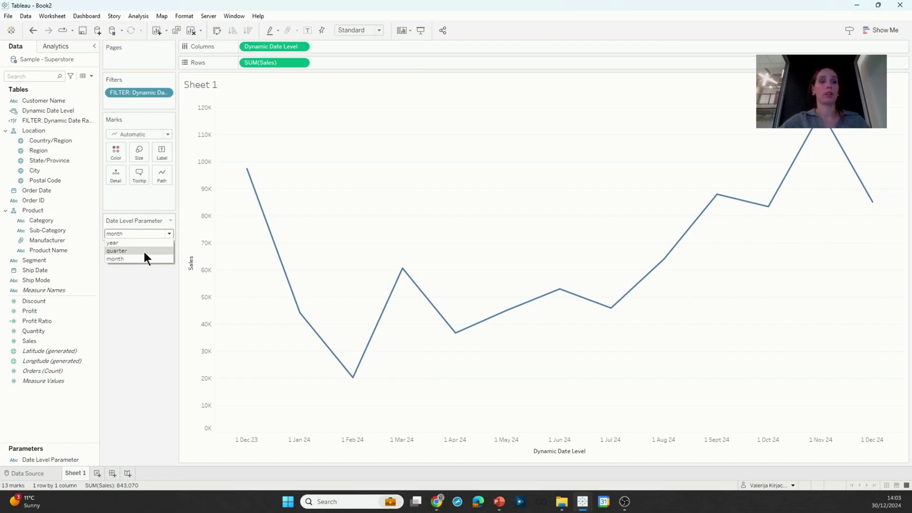
click(144, 252)
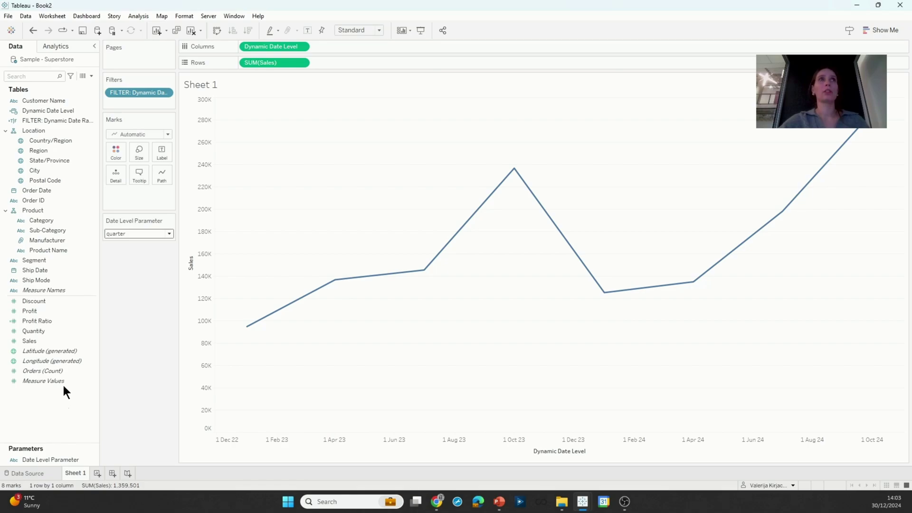
Step: Change the mark type to Bar and test the month, quarter, then year levels
click(166, 133)
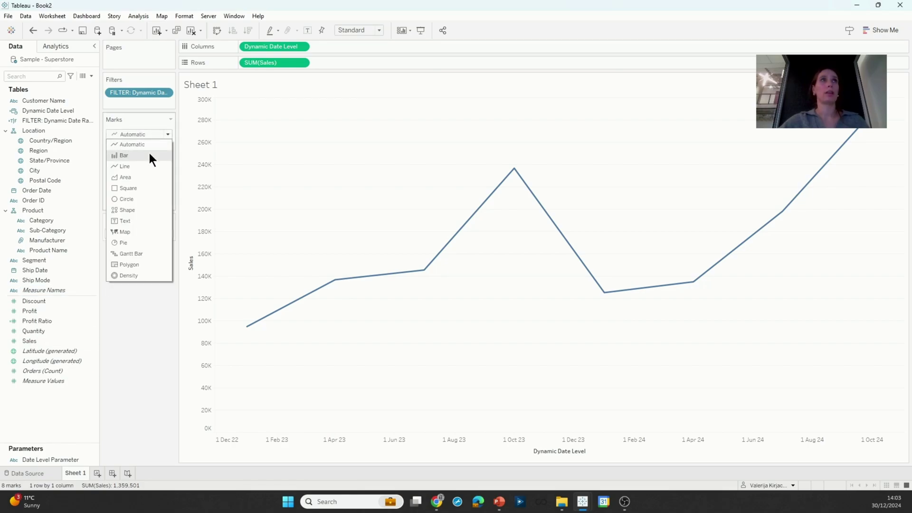
click(150, 155)
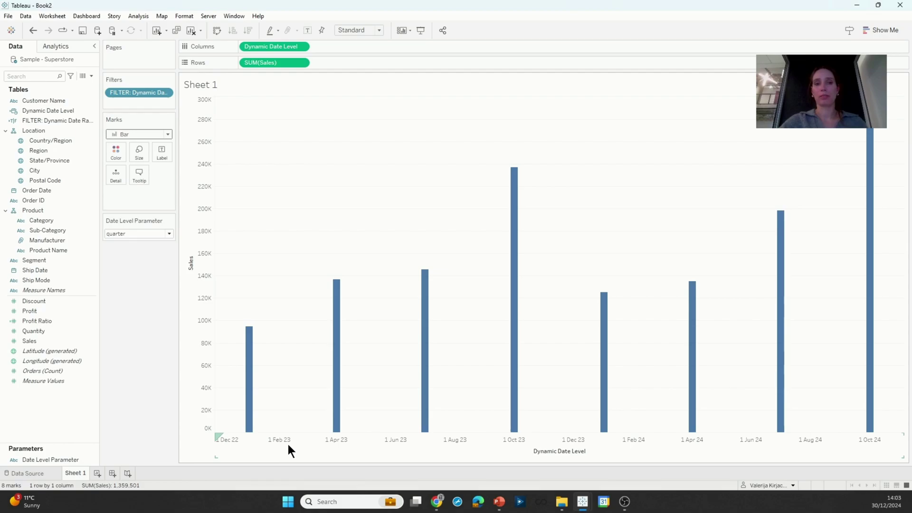
click(145, 233)
click(141, 260)
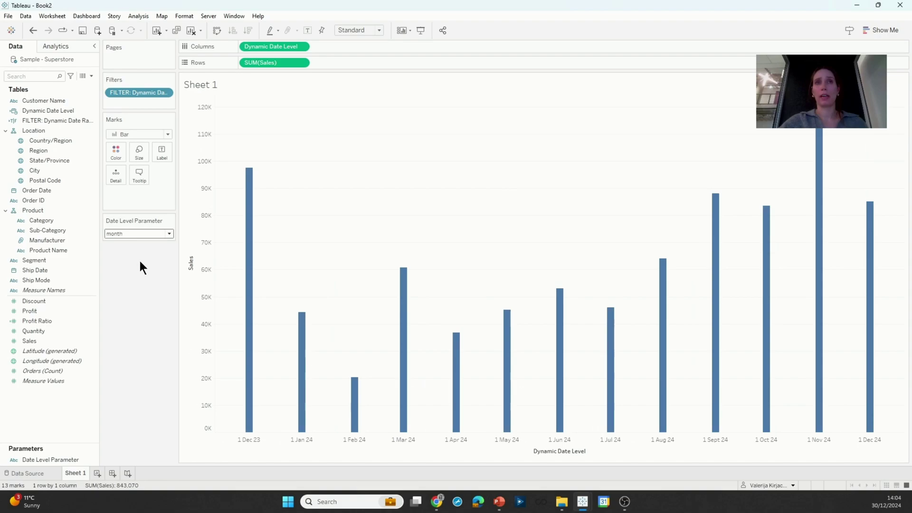
click(148, 234)
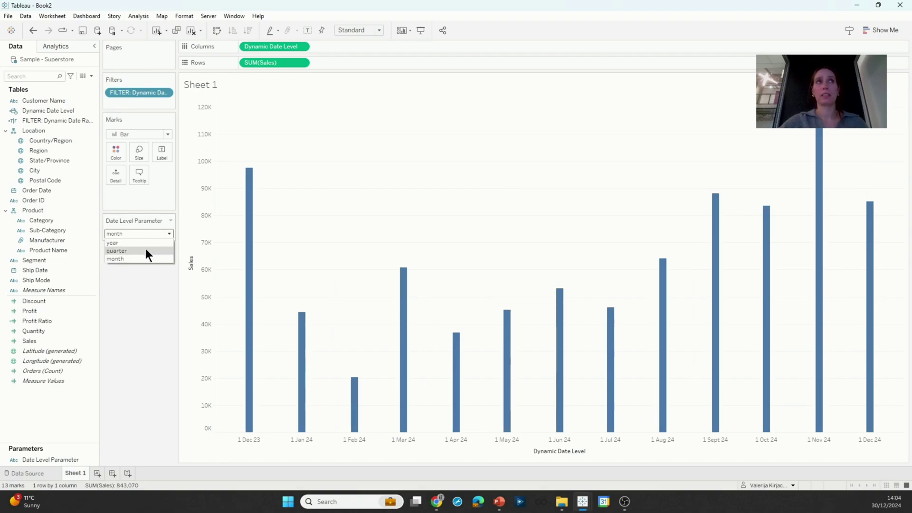
click(145, 249)
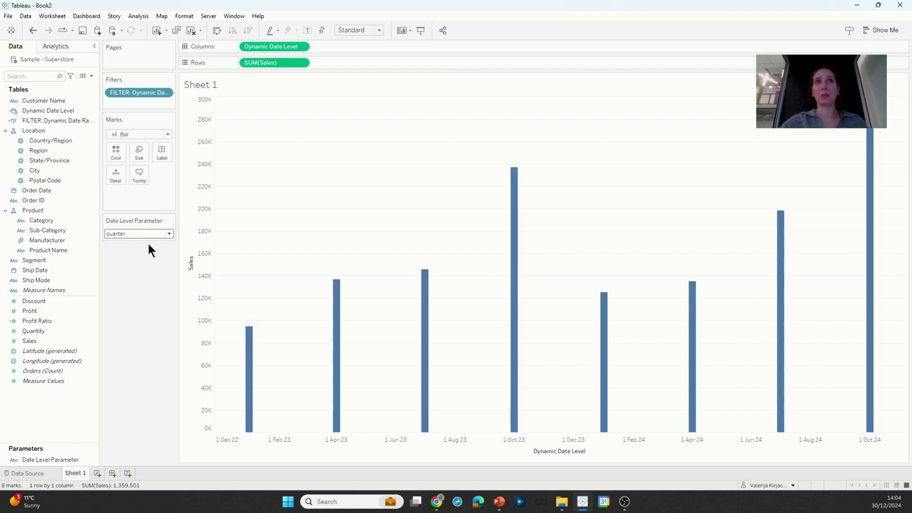
click(150, 232)
click(145, 243)
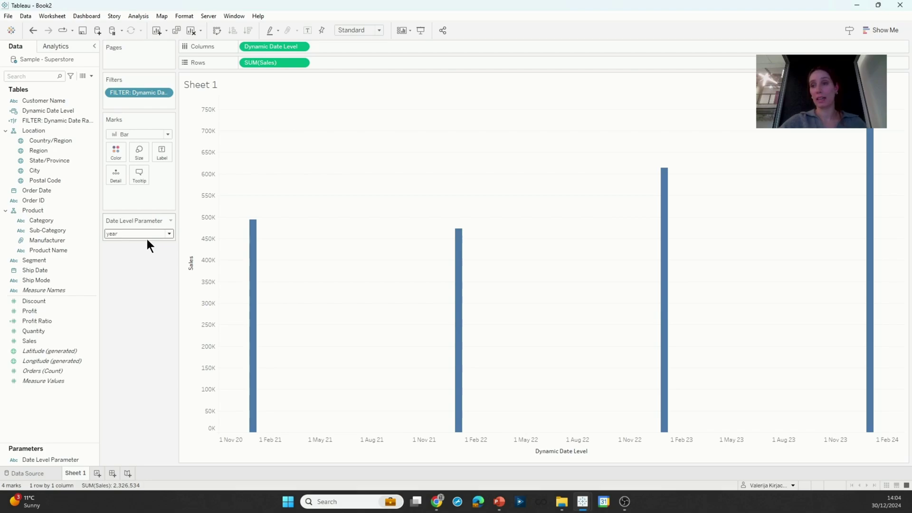
Step: Review the date axis Format pane and Edit Axis settings, closing both without changes
right_click(418, 440)
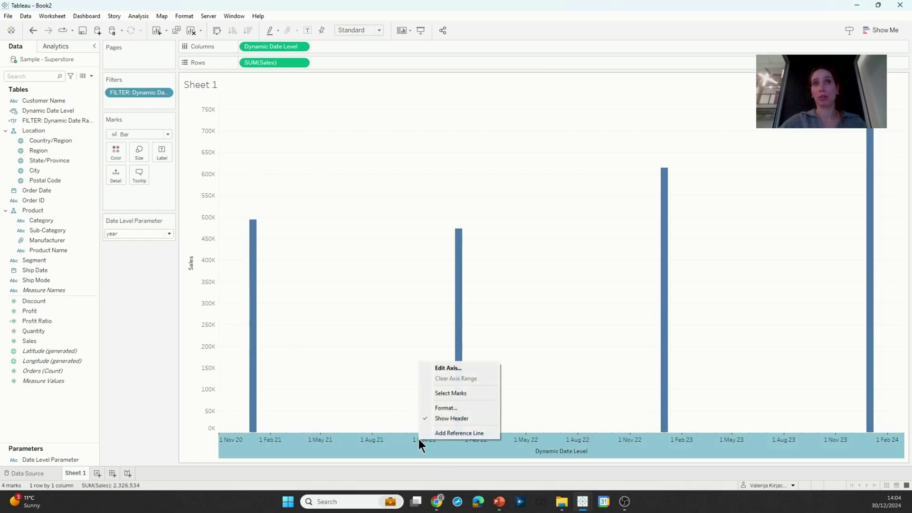
click(454, 408)
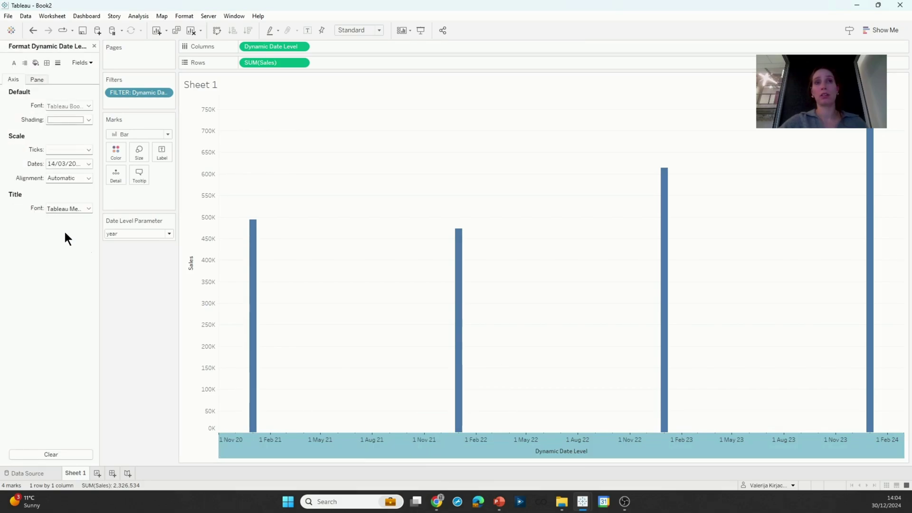
right_click(345, 441)
click(368, 370)
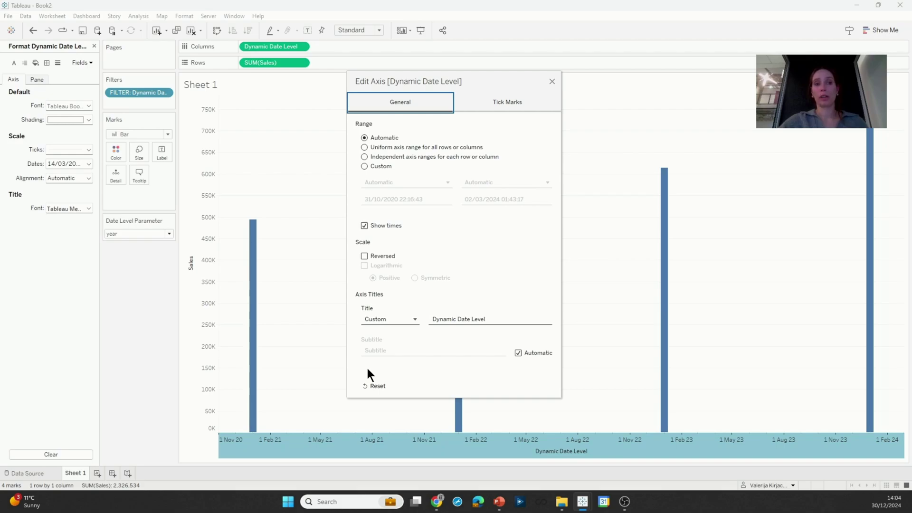
click(552, 81)
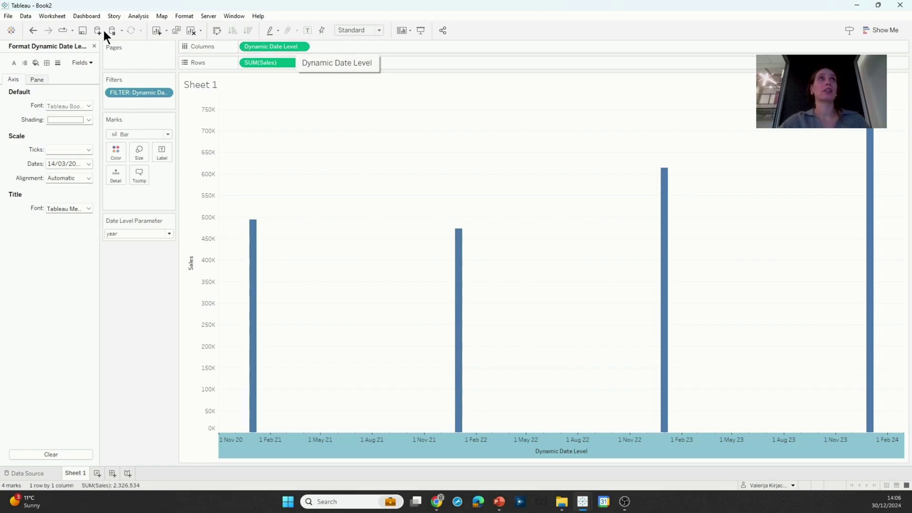
click(95, 46)
Step: Create a new calculated field named Dynamic Axis Labels
click(92, 76)
click(79, 82)
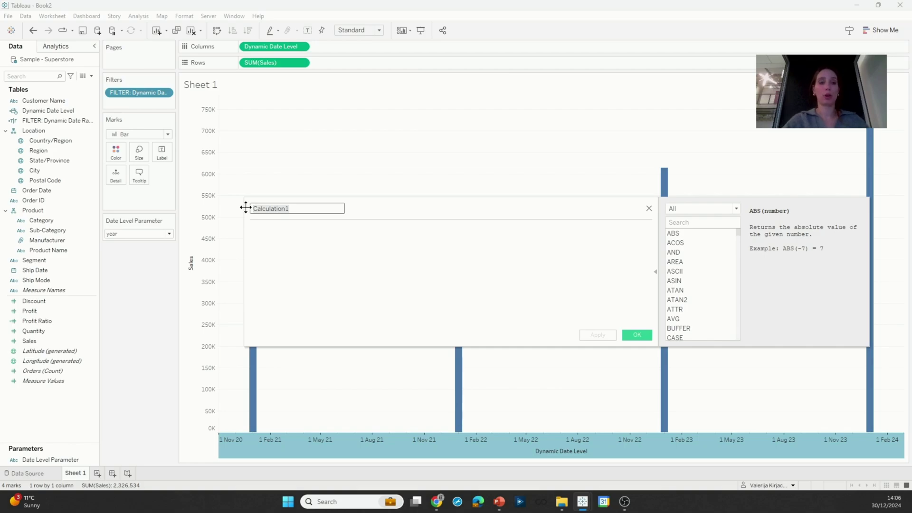
text(Dynami)
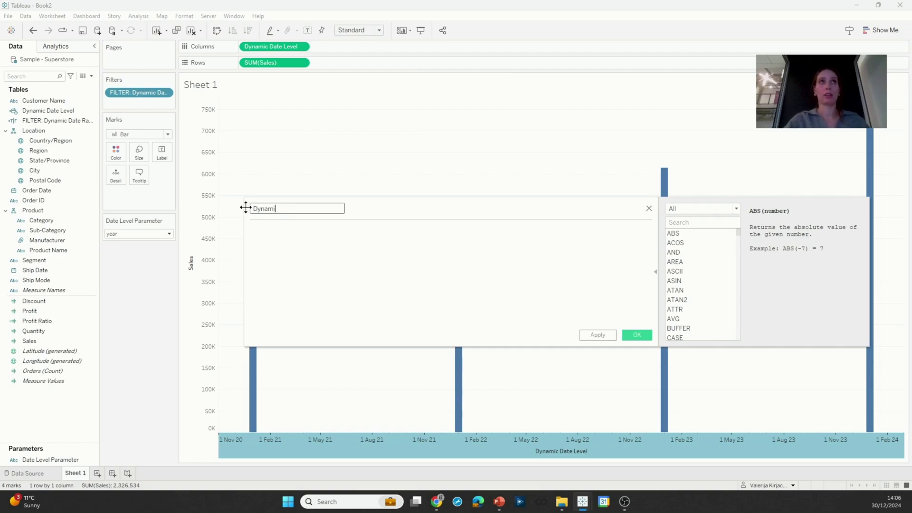
text(c Axis)
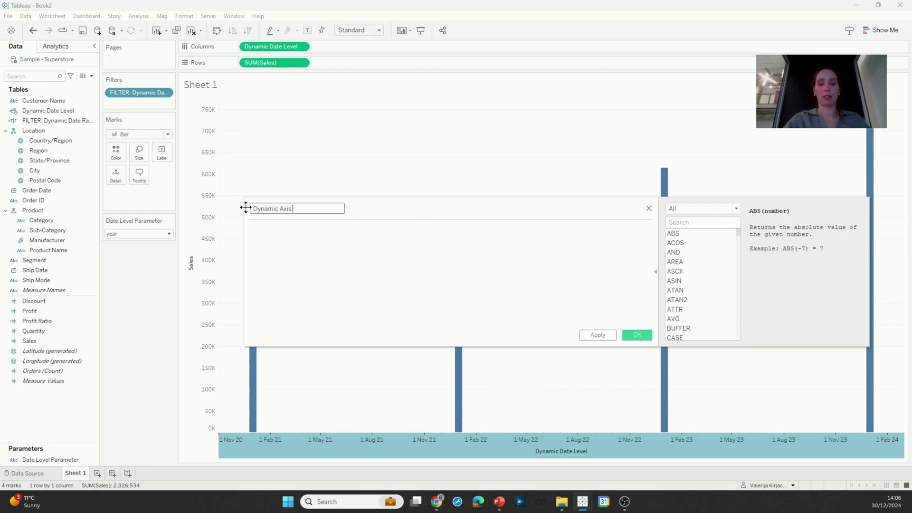
text( Le)
key(BackSpace)
key(BackSpace)
text(L)
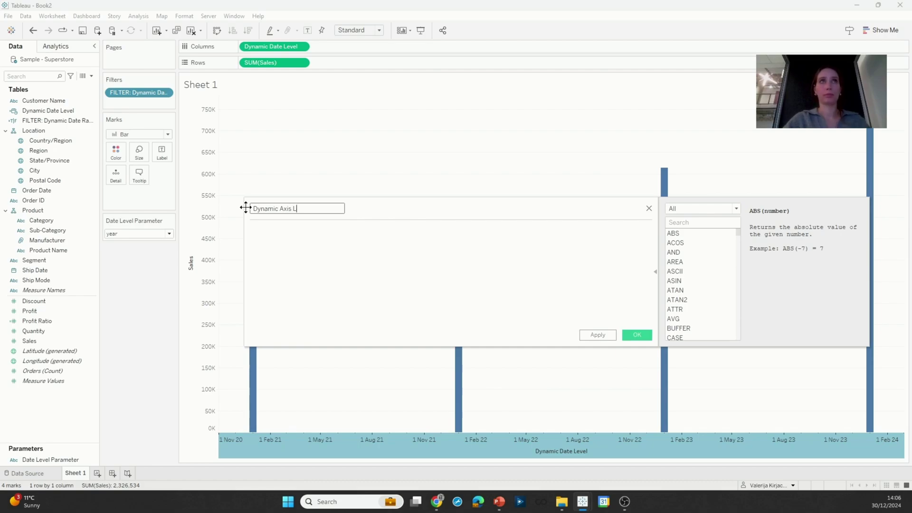
text(abels)
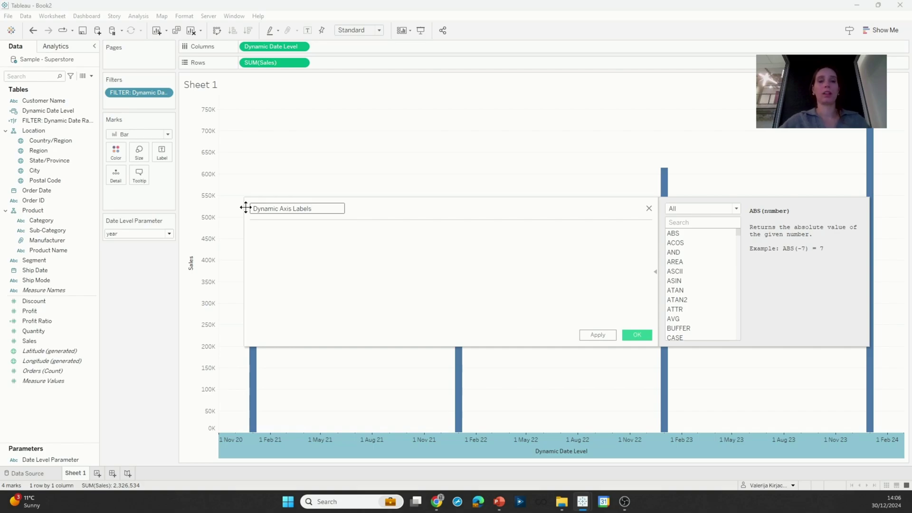
Step: Start the formula CASE [Date Level Parameter] WHEN 'year' THEN DATENAME('year', [Dynamic Date Level])
click(335, 279)
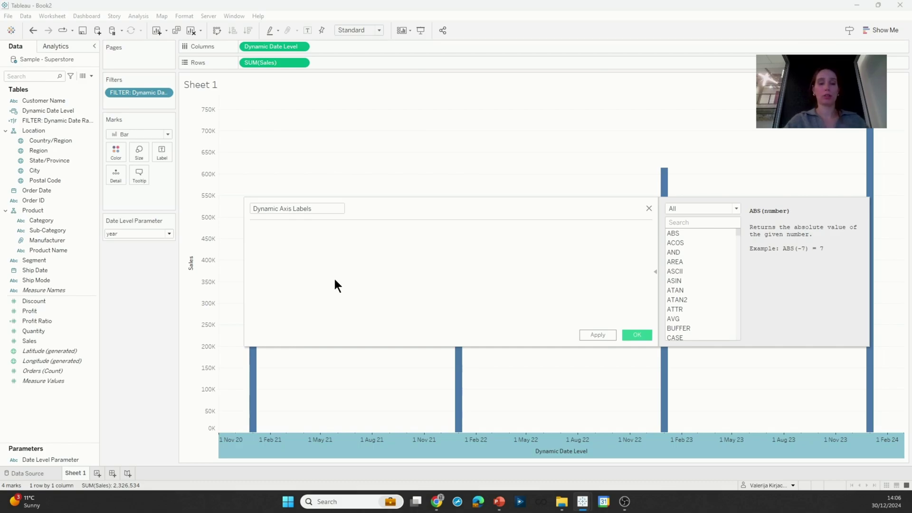
text(CASE)
text([da)
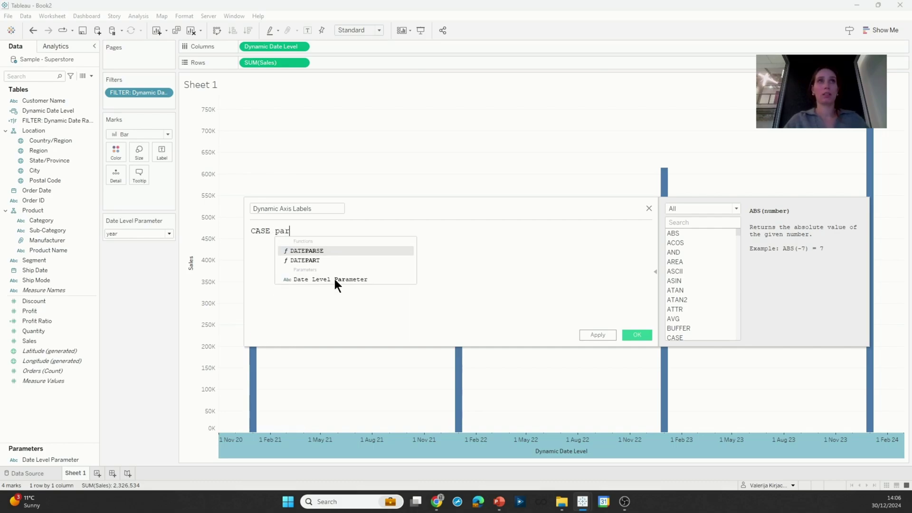
click(334, 280)
key(Return)
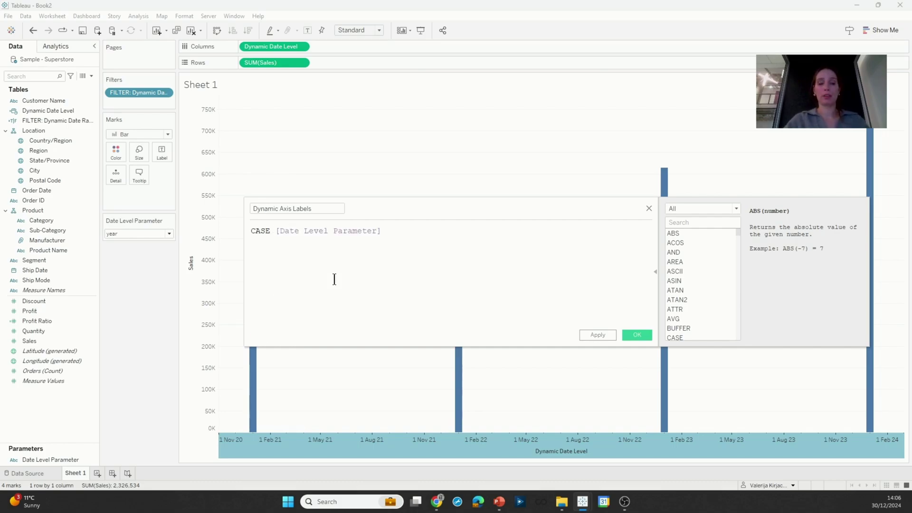
text(WHEN 'yea)
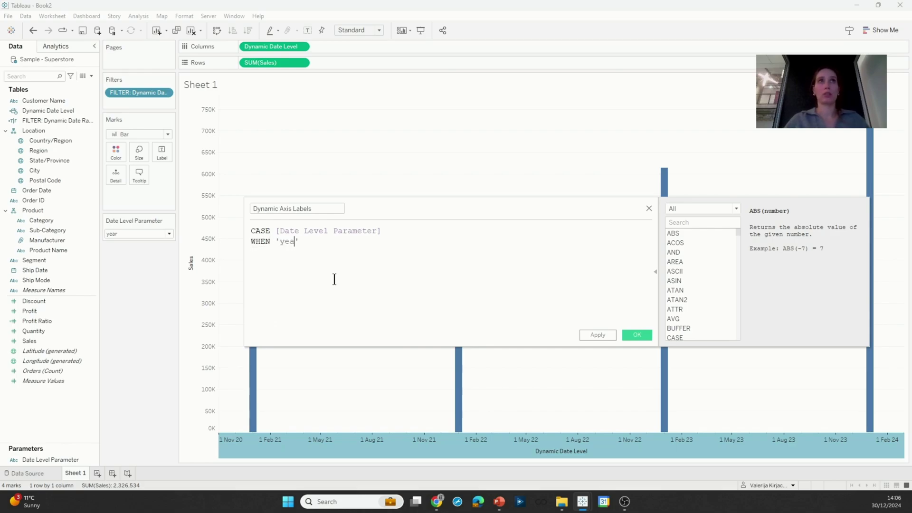
text(r' THEN )
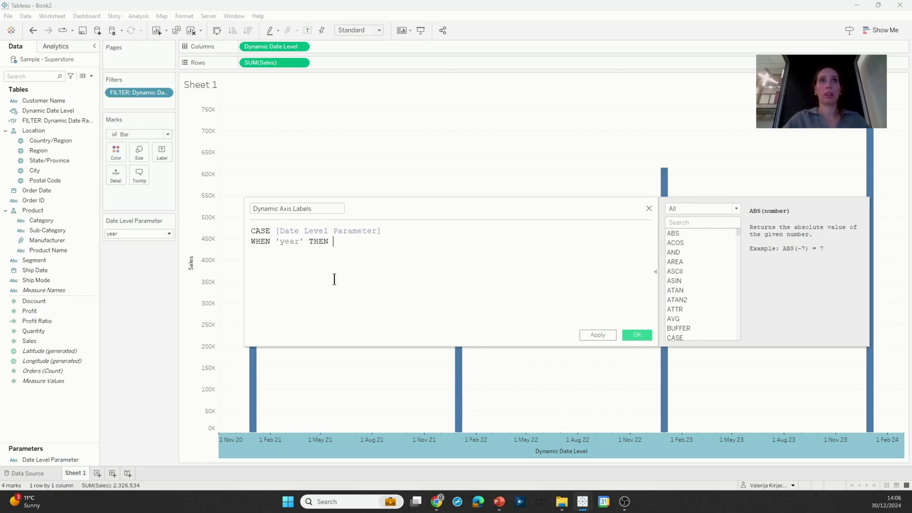
text(daten)
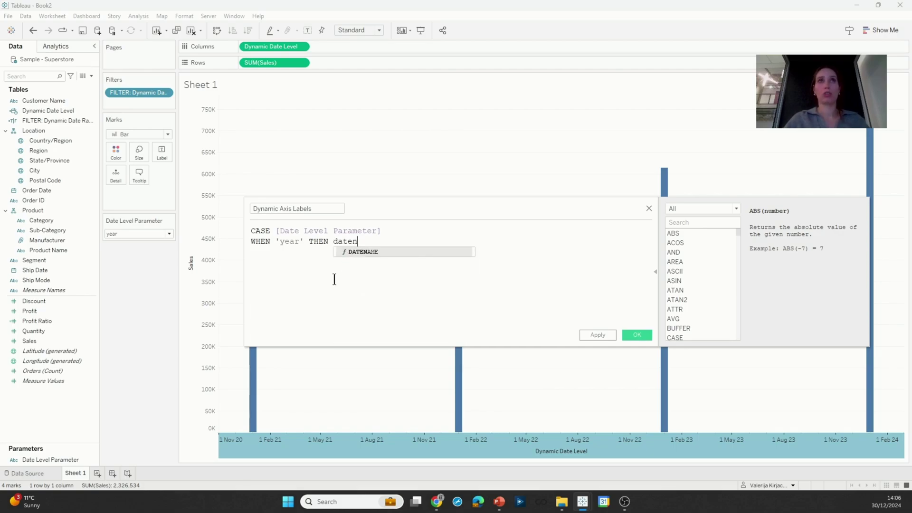
key(Return)
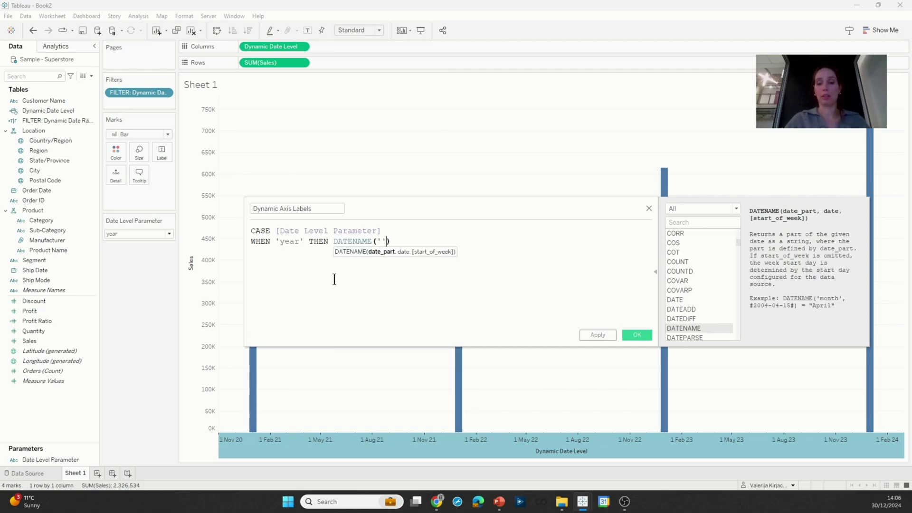
text('year')
text(, dyn)
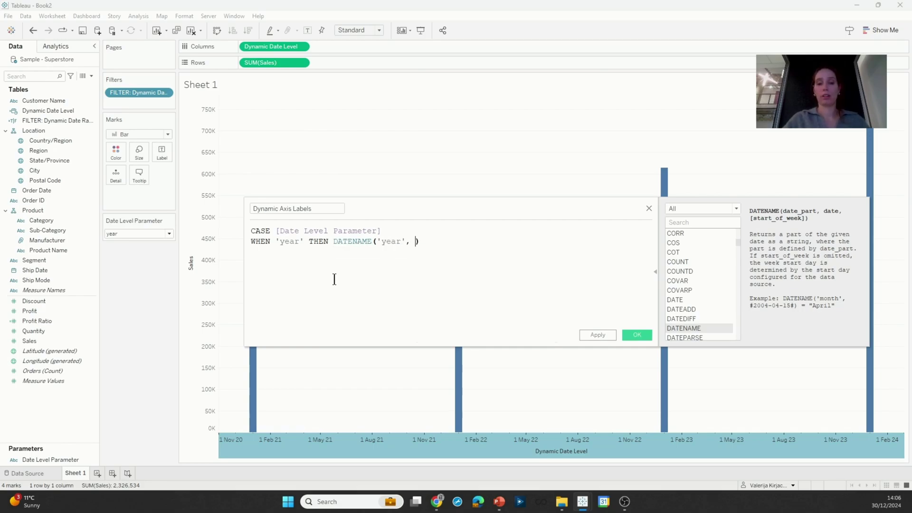
key(Return)
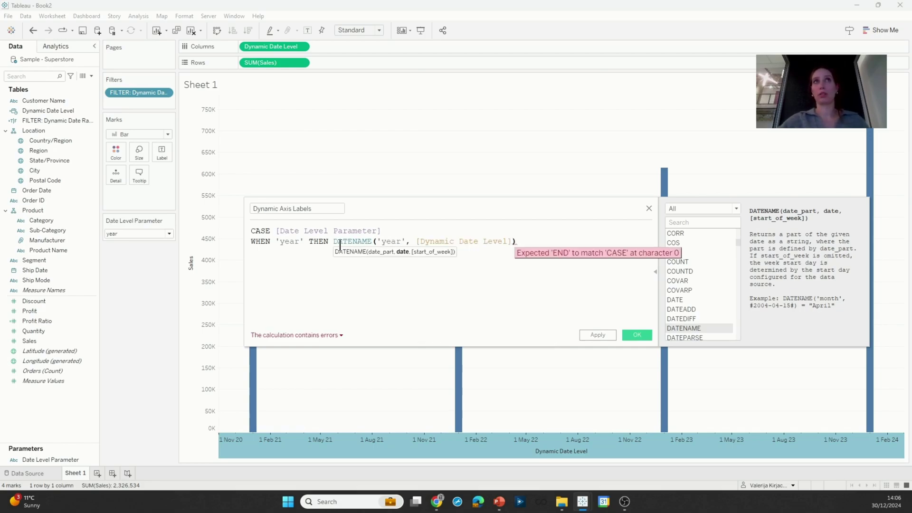
double_click(335, 242)
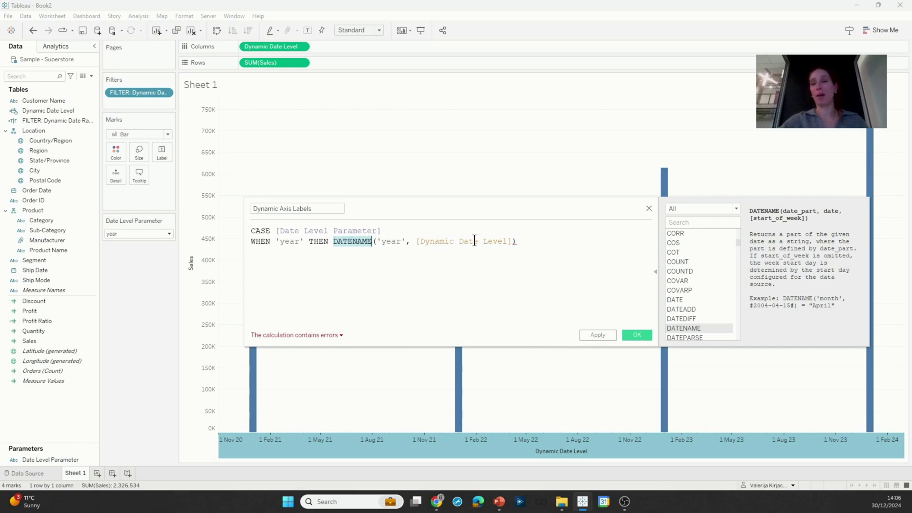
click(515, 241)
Step: Add WHEN 'quarter' THEN 'Q' + DATENAME('quarter', ...) + ' ' + the year DATENAME
key(Return)
text(WHEN)
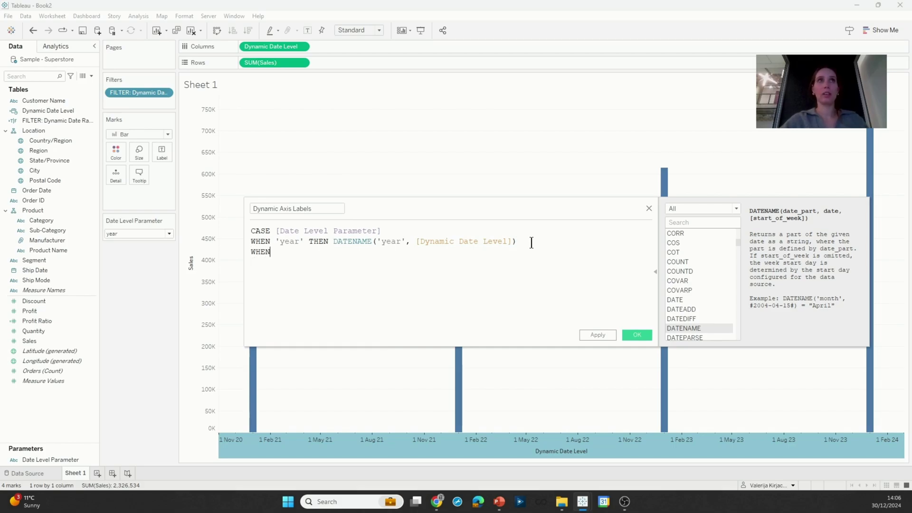
text( 'quart)
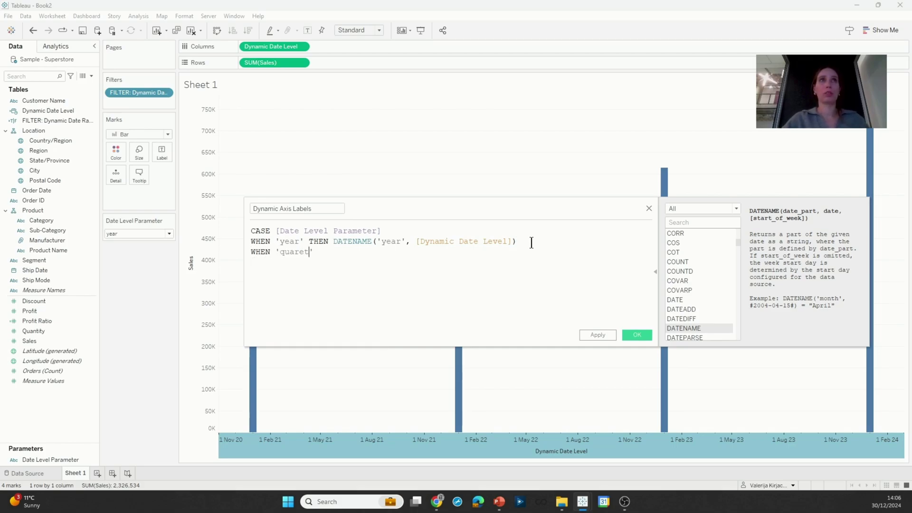
text(er' T)
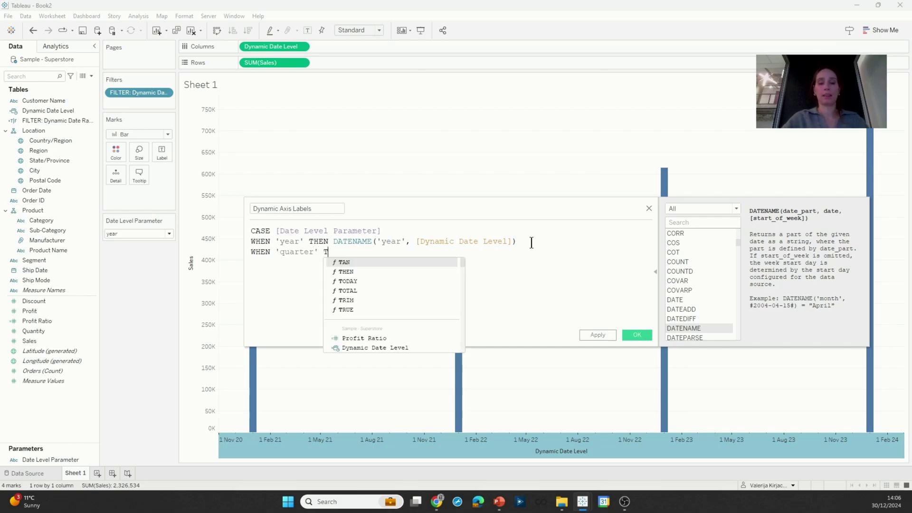
text(HEN ')
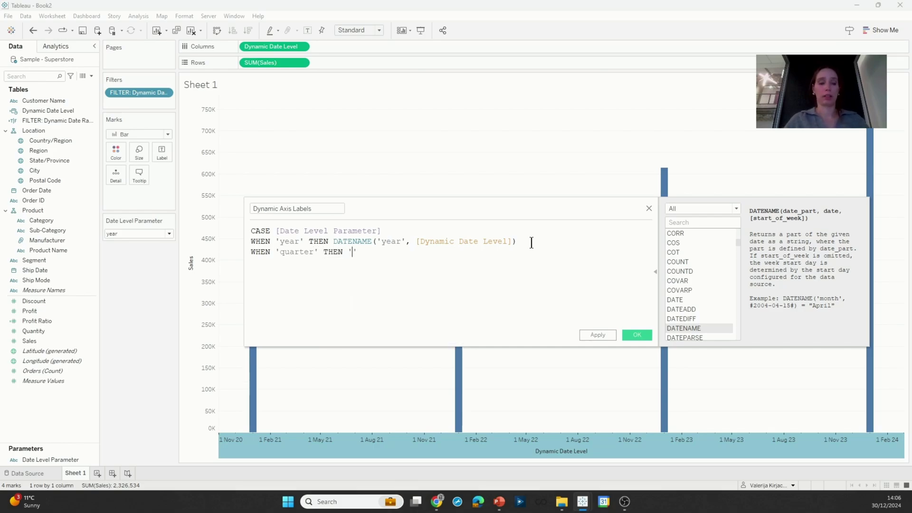
text(Q' +)
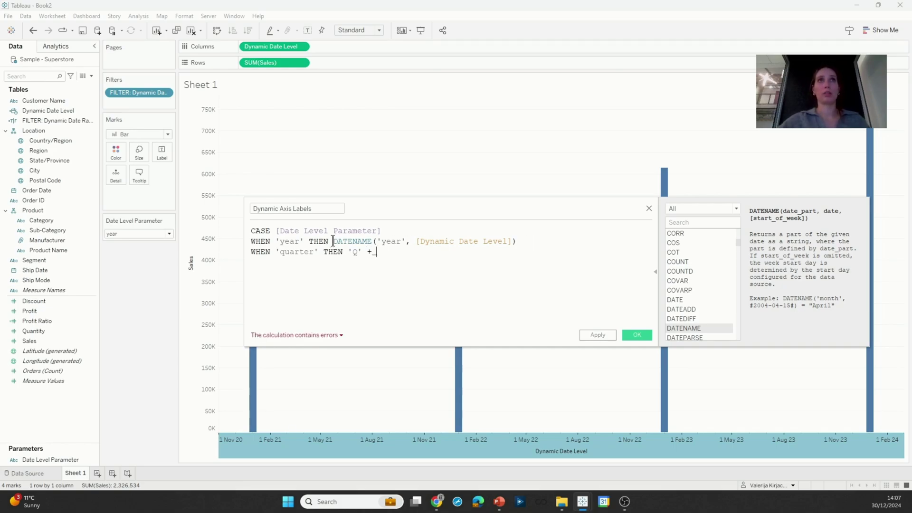
drag(333, 242, 517, 239)
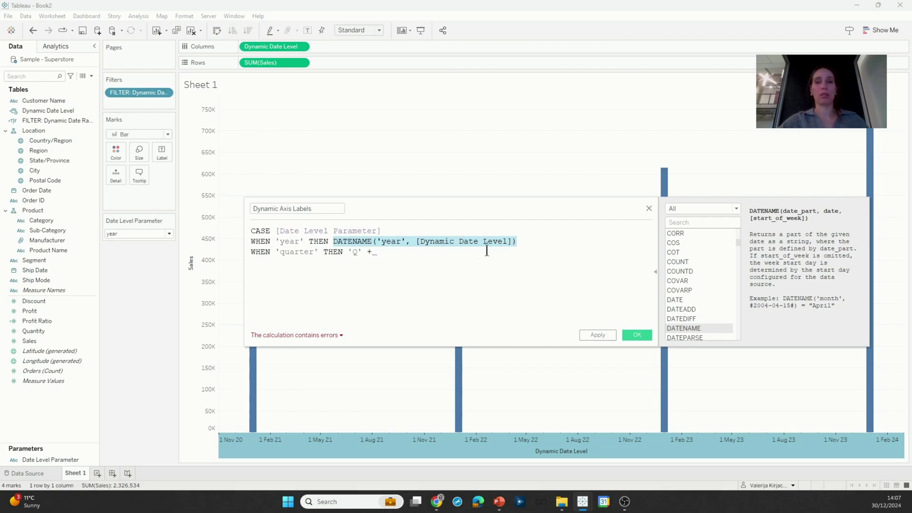
key(ctrl+c)
click(437, 253)
key(ctrl+v)
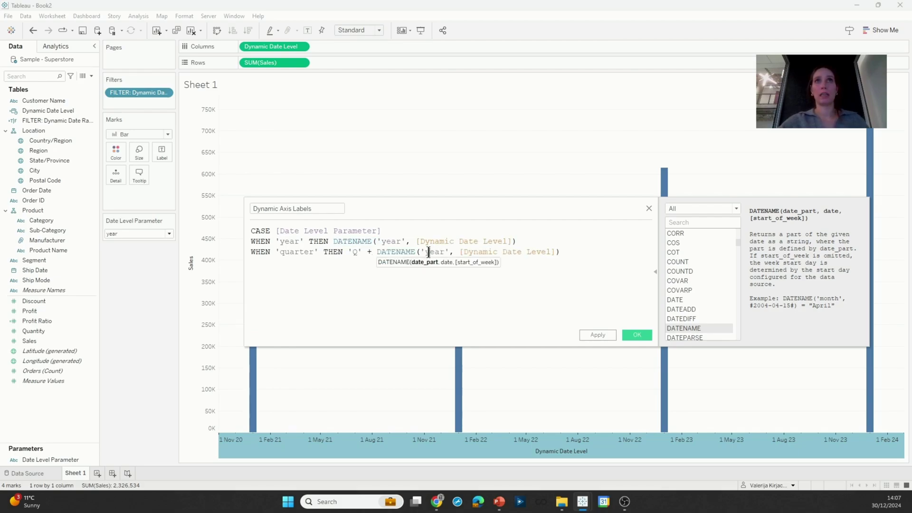
double_click(429, 252)
key(BackSpace)
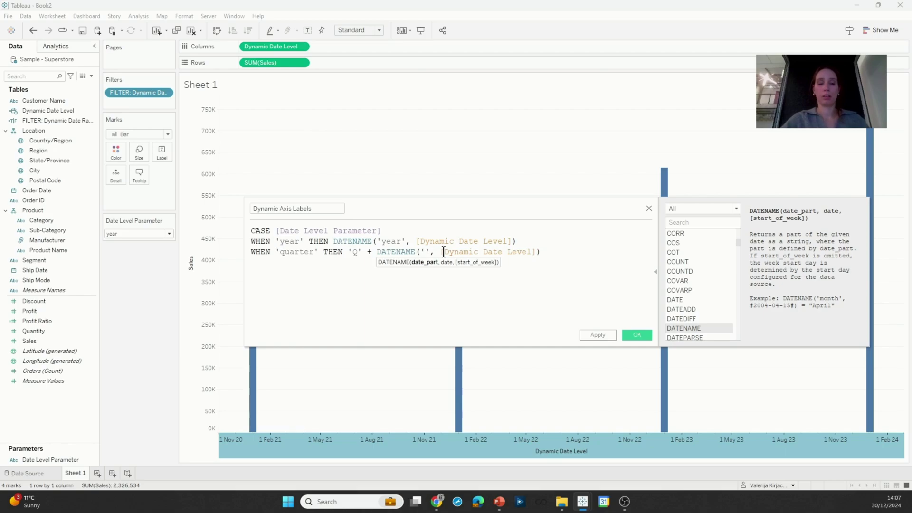
text(quarter)
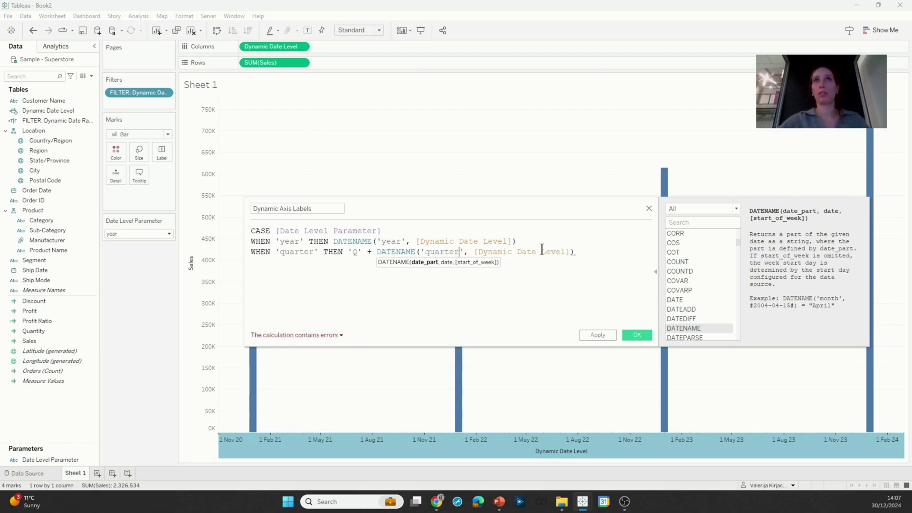
click(589, 249)
text(+ )
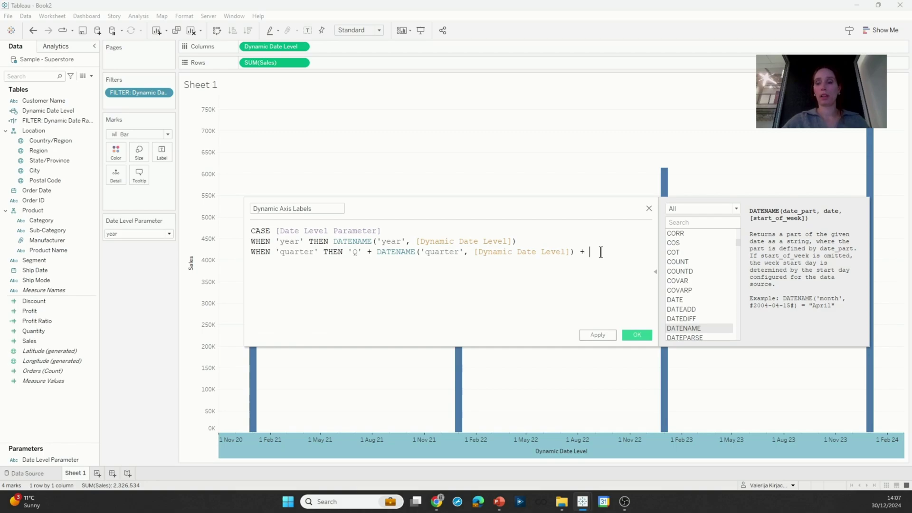
text(' ' +)
key(ctrl+v)
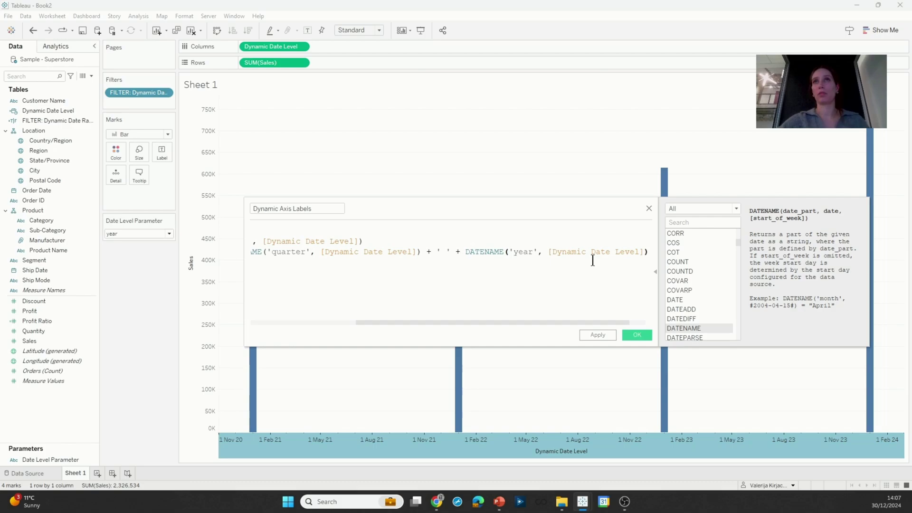
Step: Widen the editor and add a WHEN 'month' line using DATENAME('month', [Dynamic Date Level])
drag(247, 282, 58, 282)
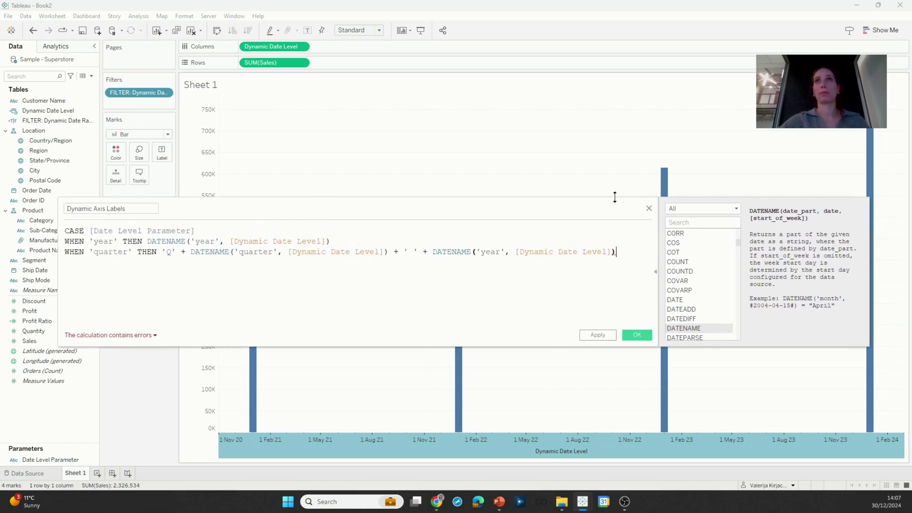
drag(604, 203, 646, 203)
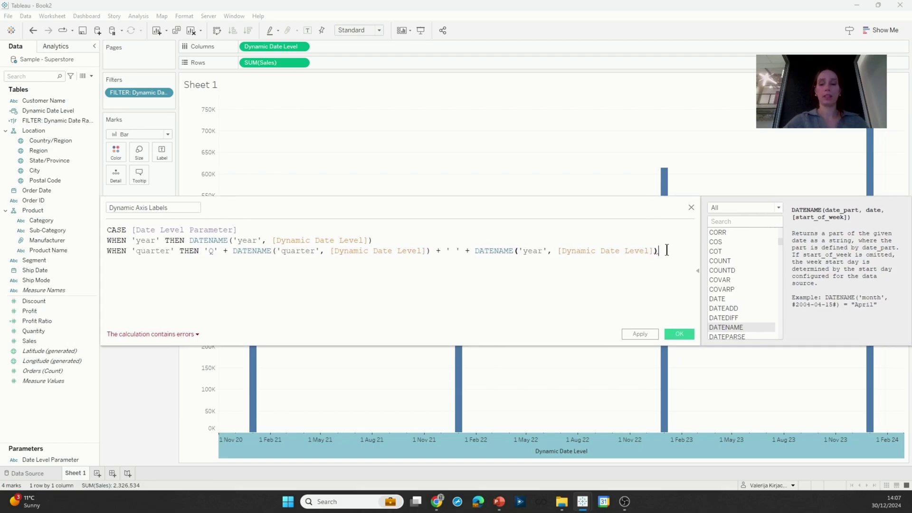
key(Return)
text(WHEN )
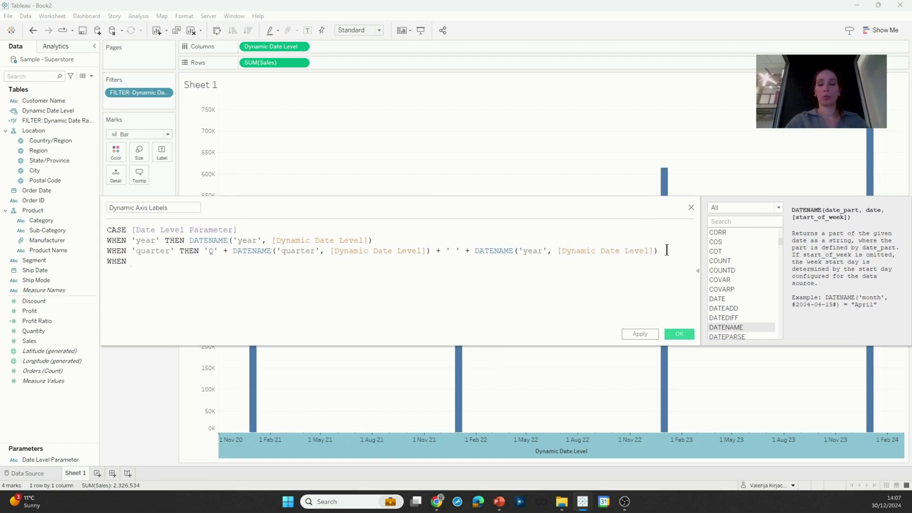
text('month')
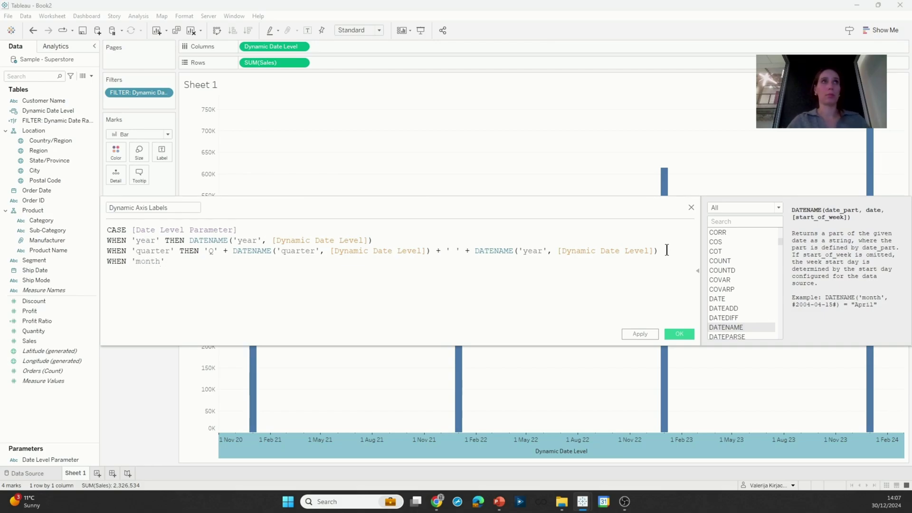
text( THEN)
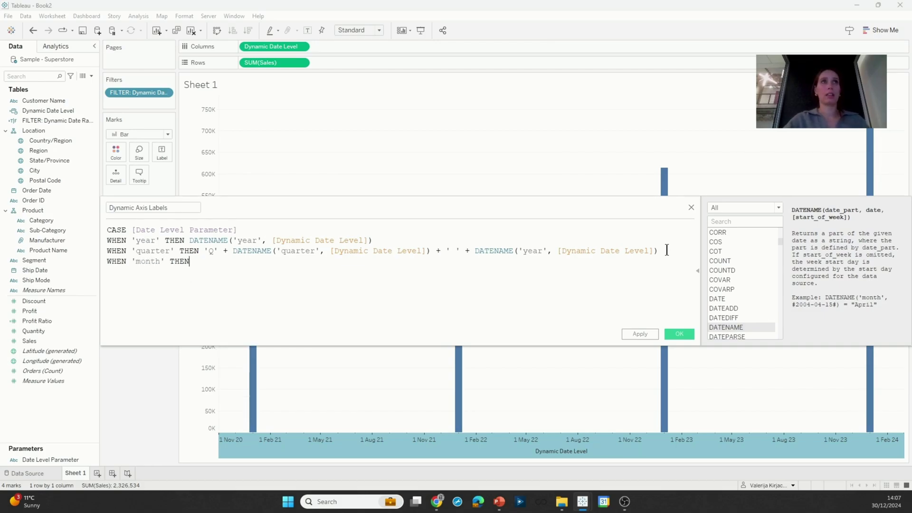
key(ctrl+v)
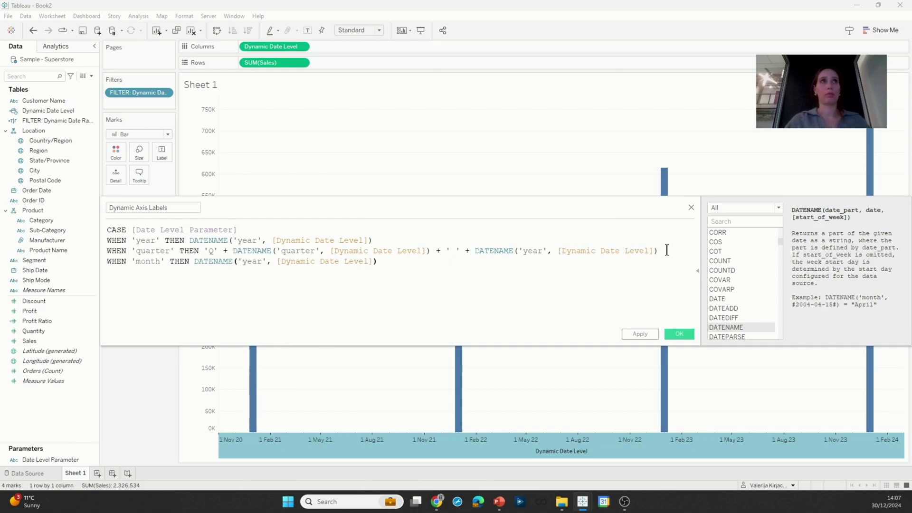
key(ctrl+Left)
key(ctrl+Left)
key(ctrl+Left)
key(ctrl+Left)
key(Left)
key(Left)
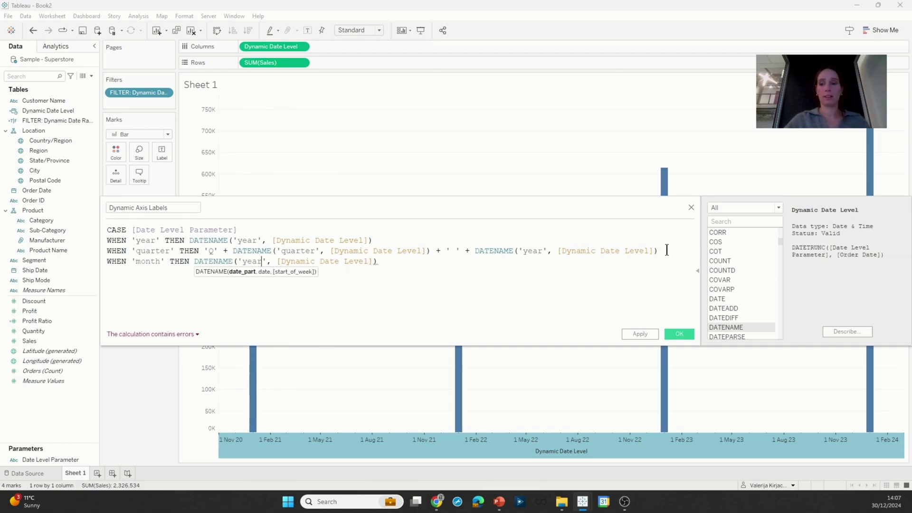
key(BackSpace)
key(BackSpace)
key(BackSpace)
key(BackSpace)
text(month)
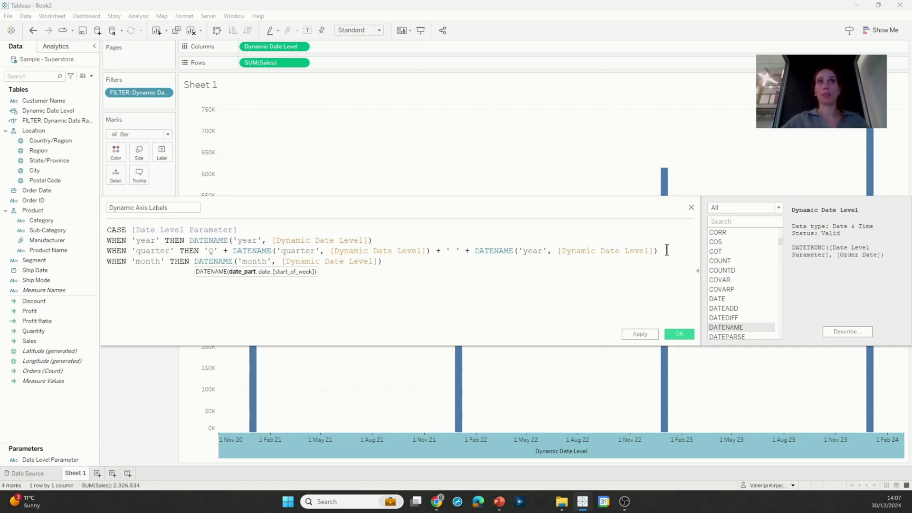
Step: Wrap the month name in LEFT(..., 3), append ' ' + year, and close with END
click(194, 262)
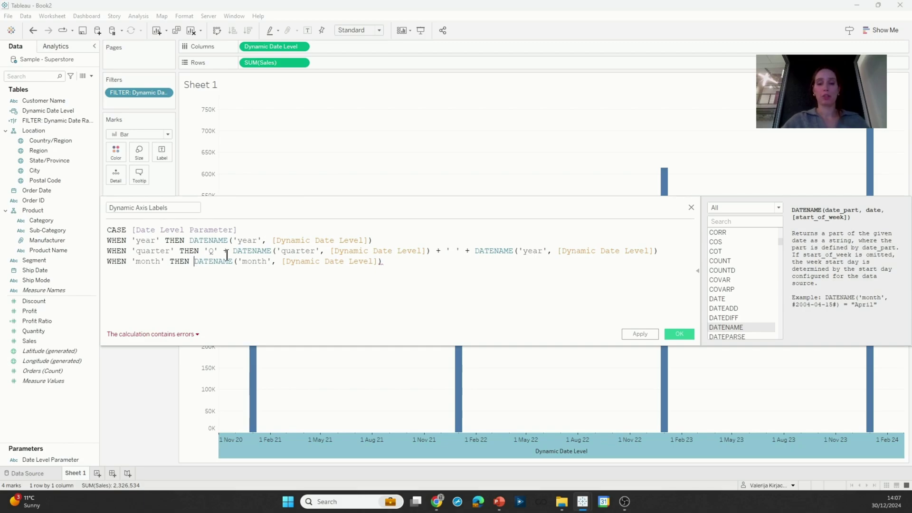
text(LEFT()
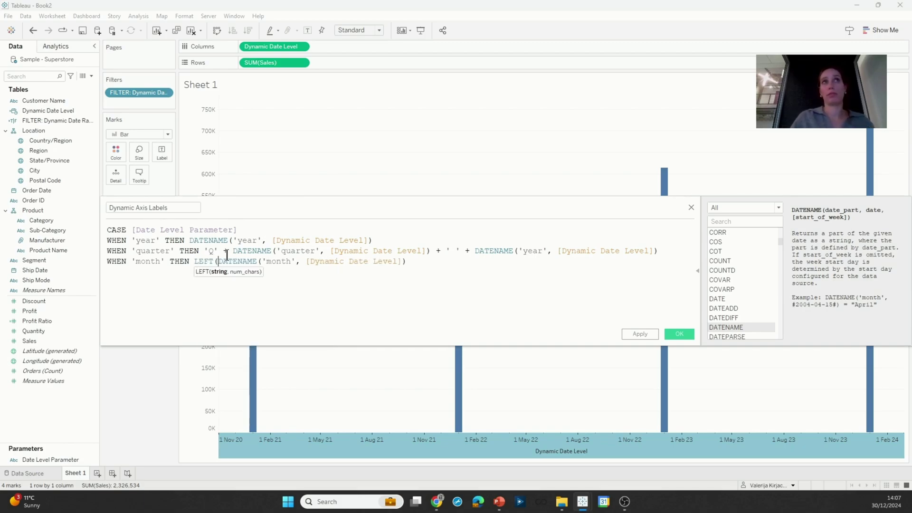
key(Right)
key(Right)
key(Right)
key(Right)
key(Right)
key(Right)
key(Right)
key(Right)
key(Right)
key(Right)
key(Right)
key(Right)
key(Right)
key(Right)
key(Right)
key(Right)
key(Right)
key(Right)
key(Right)
key(Right)
key(Right)
key(Right)
key(Right)
key(Right)
key(Right)
key(Right)
key(Right)
key(Right)
key(Right)
key(Right)
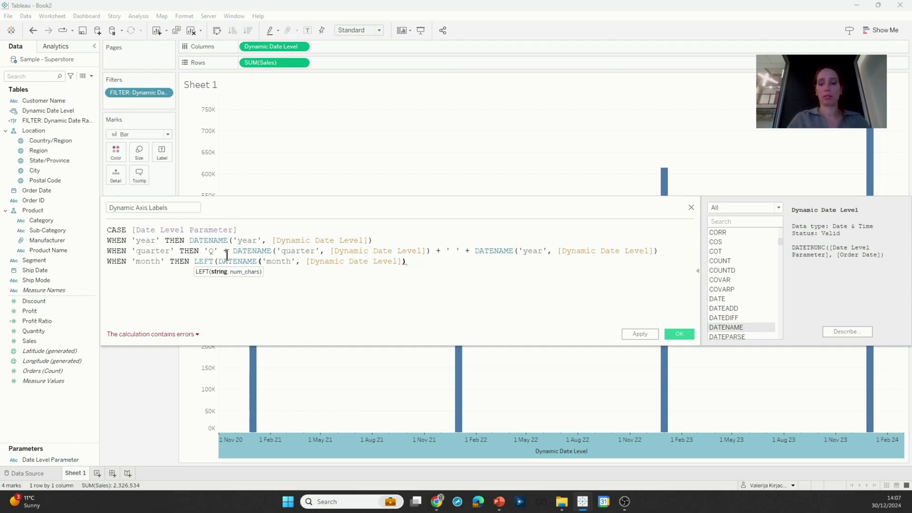
text(, 3) )
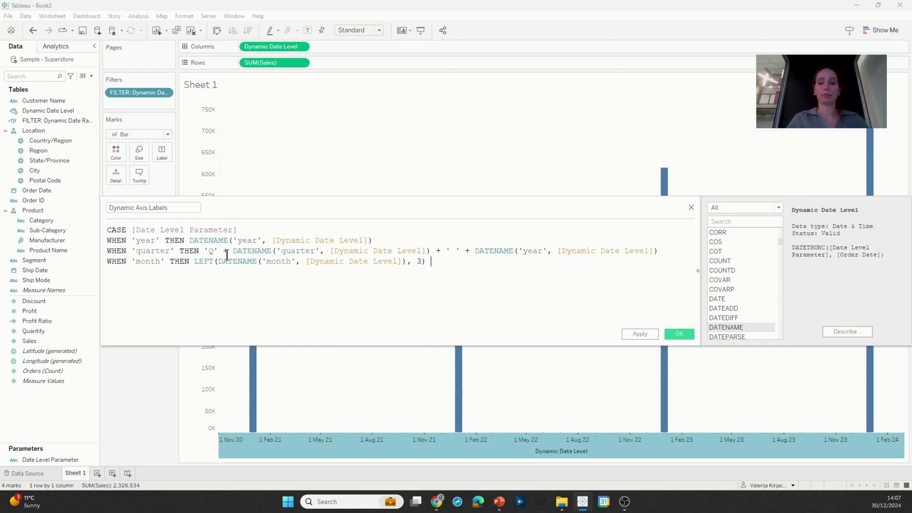
text( + )
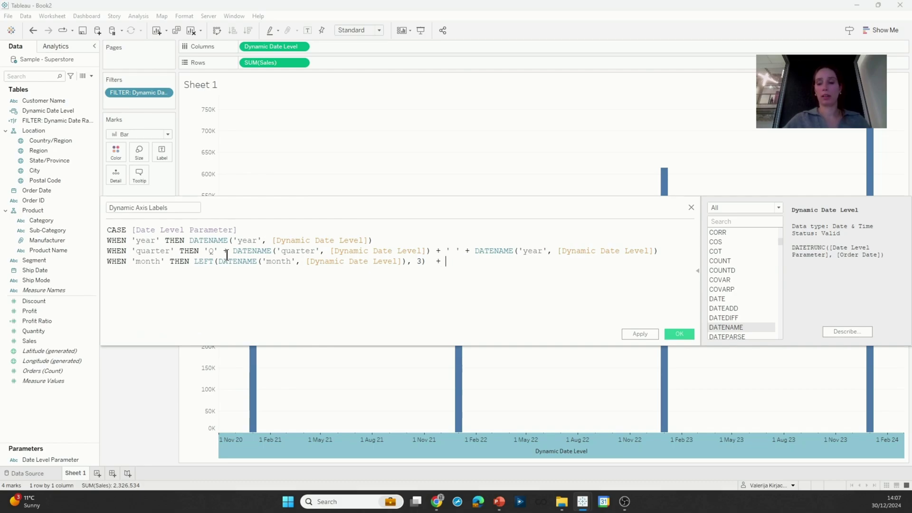
text(' ' +)
key(ctrl+v)
key(Return)
text(E)
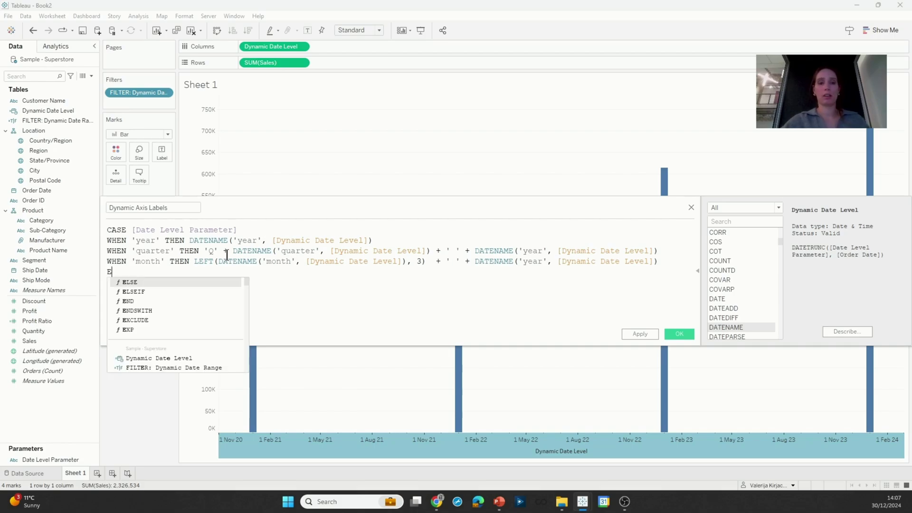
text(ND)
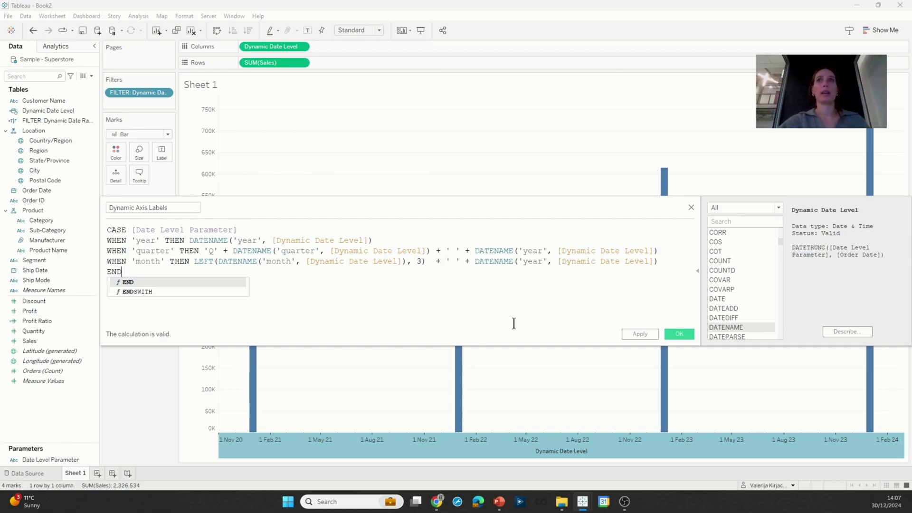
Step: Label each bar with Dynamic Axis Labels, then switch the date level to month (Dec 2023–Dec 2024)
click(681, 334)
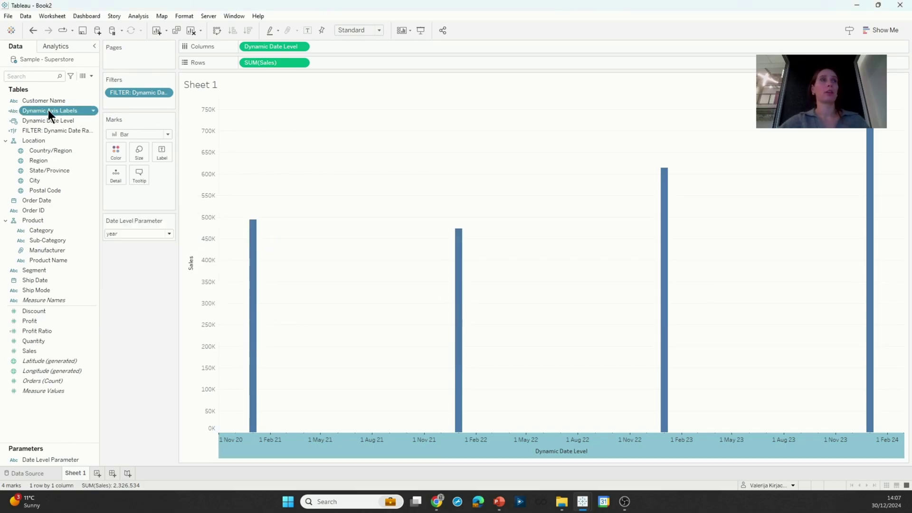
drag(48, 110, 164, 153)
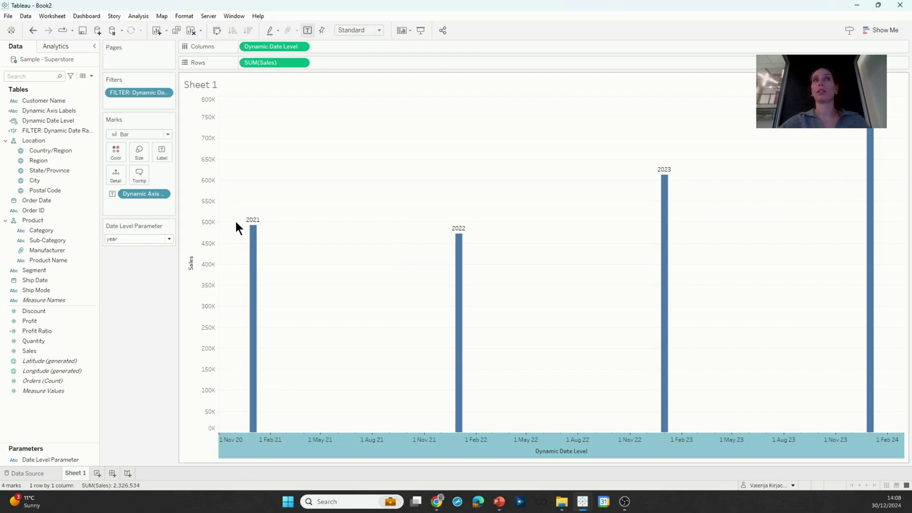
click(162, 238)
click(149, 258)
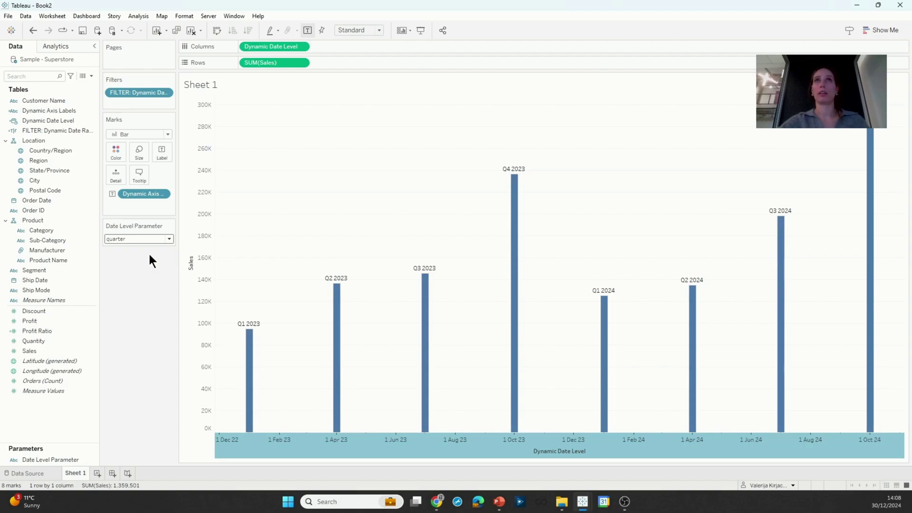
click(151, 239)
click(147, 261)
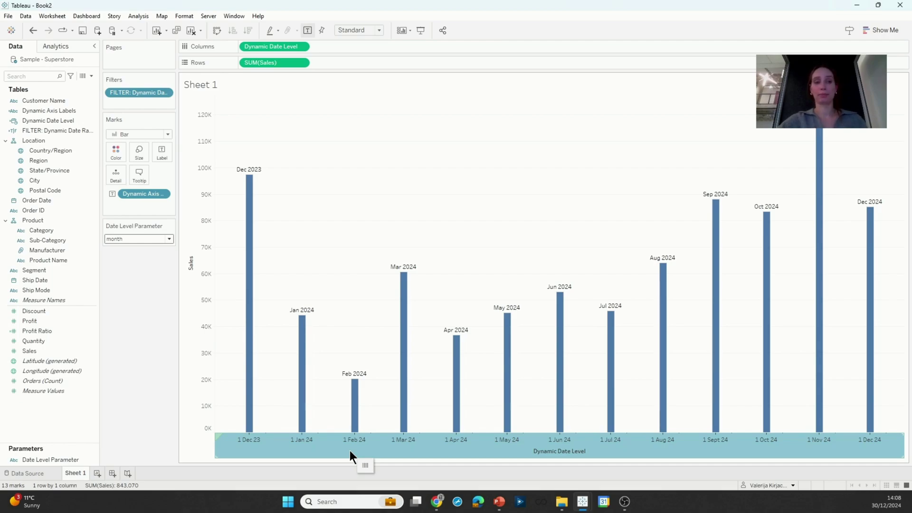
Step: Bottom-align the bar labels so Dec 2023 through Dec 2024 sit at each bar's base
click(161, 151)
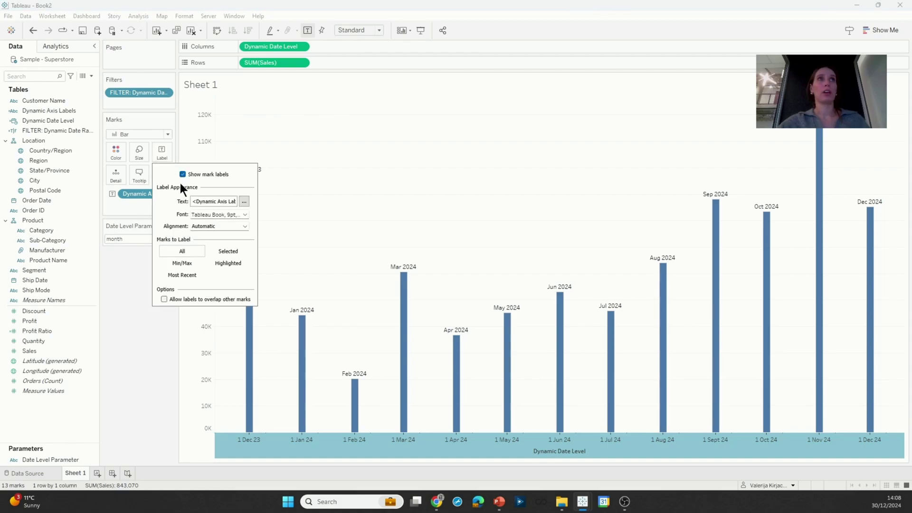
click(211, 225)
click(205, 305)
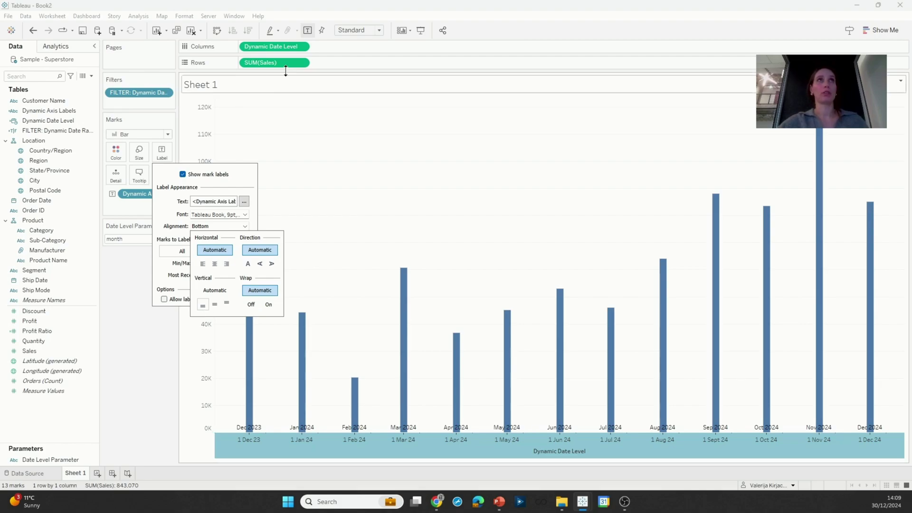
click(329, 64)
Step: Add an AVG(0) quick calculation as a second row on the Rows shelf
double_click(329, 66)
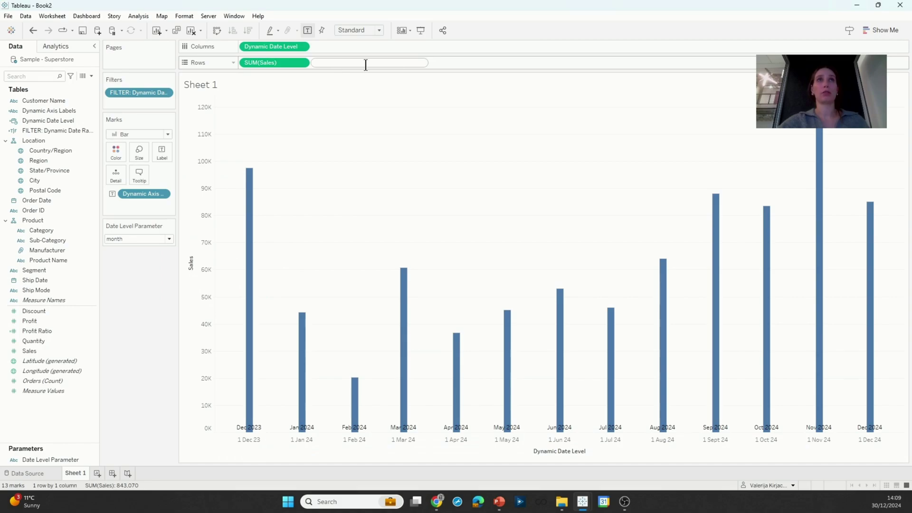
text(AVG)
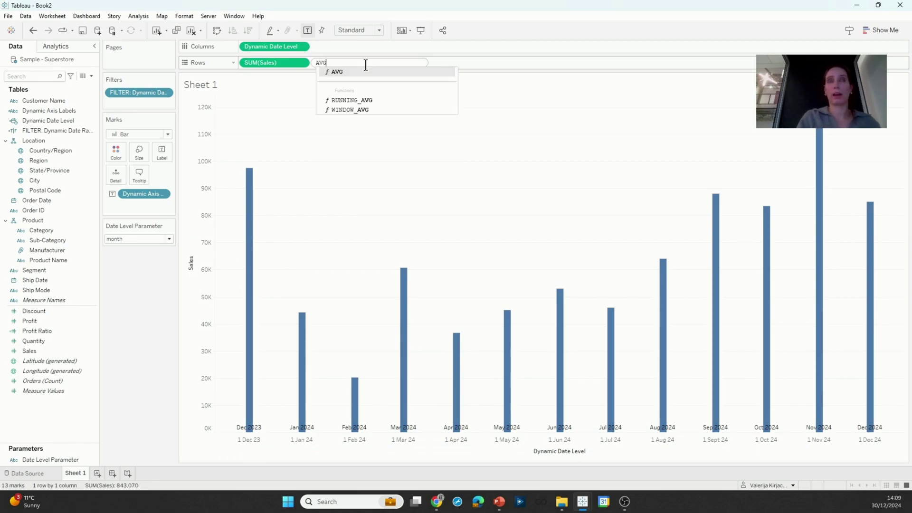
text(()
key(BackSpace)
text((0)
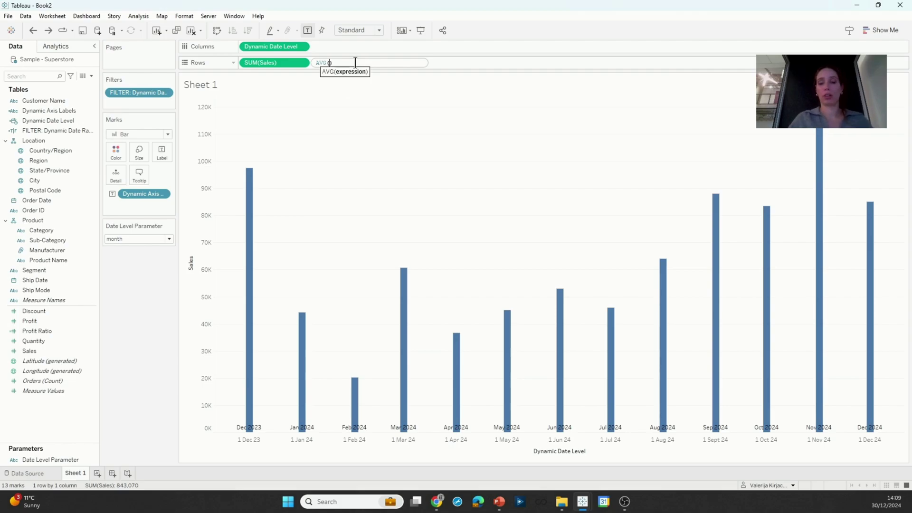
key(Return)
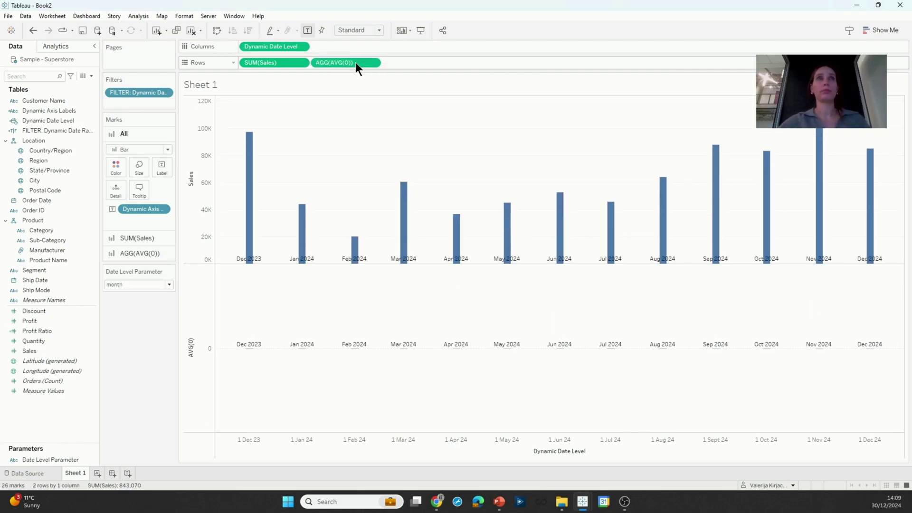
Step: Draw the AGG(AVG(0)) marks as Gantt bars
click(162, 249)
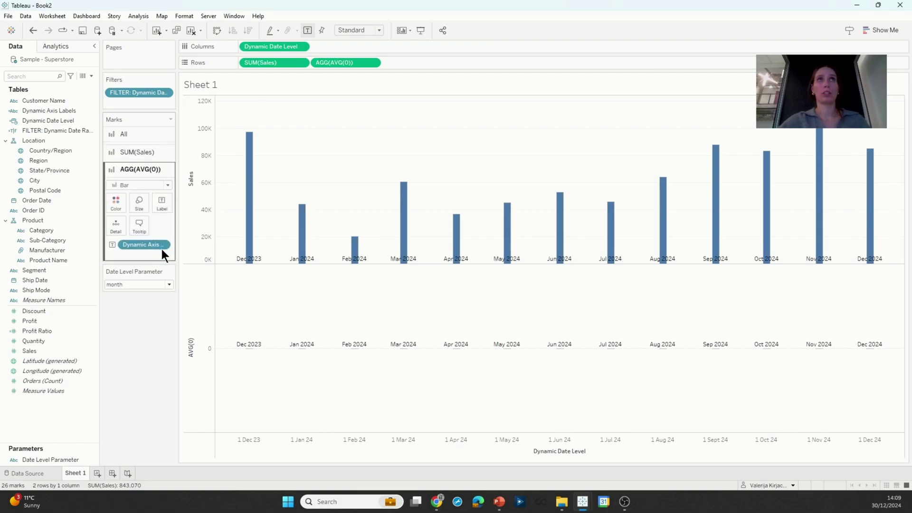
click(167, 180)
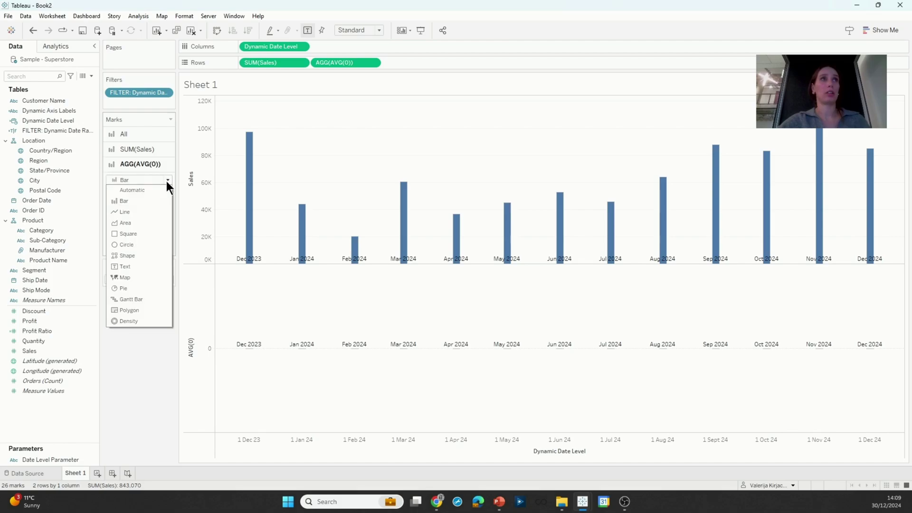
click(145, 300)
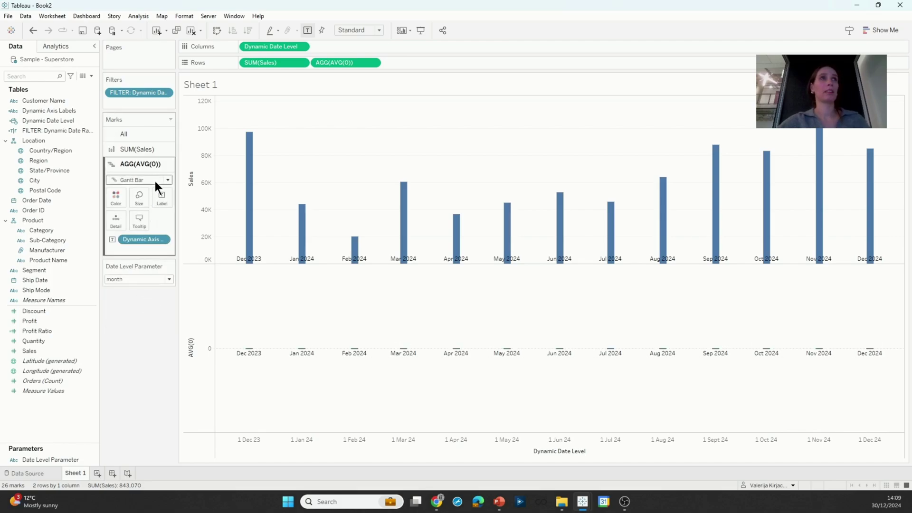
click(151, 150)
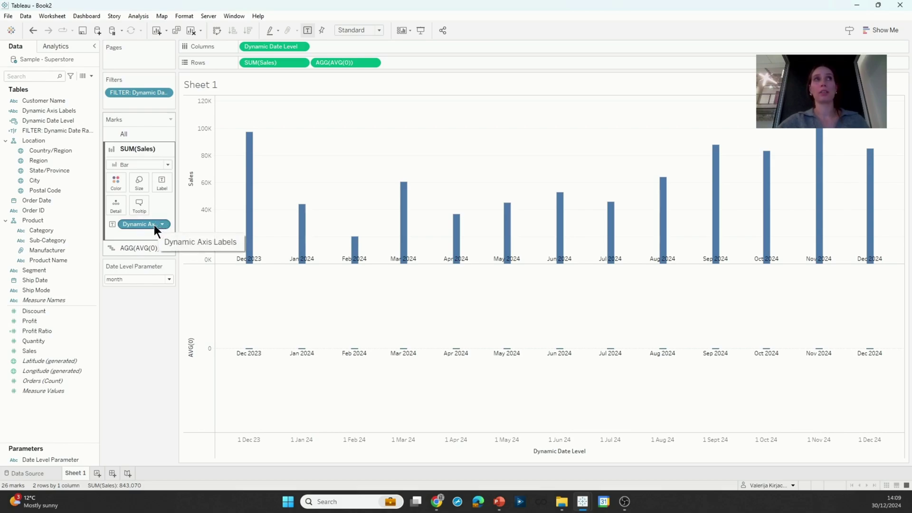
Step: Move the sales bars' date labels into Tooltip and put AVG(0) on a dual axis
drag(152, 224, 142, 208)
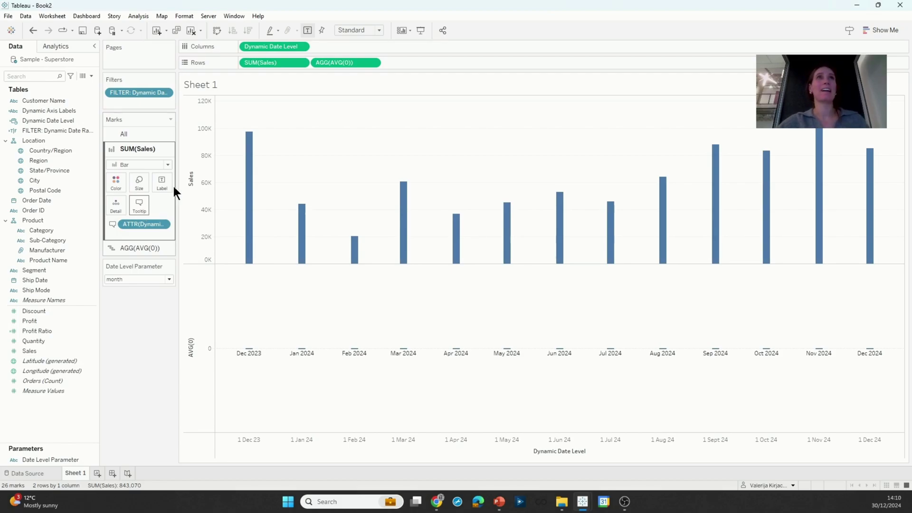
right_click(343, 66)
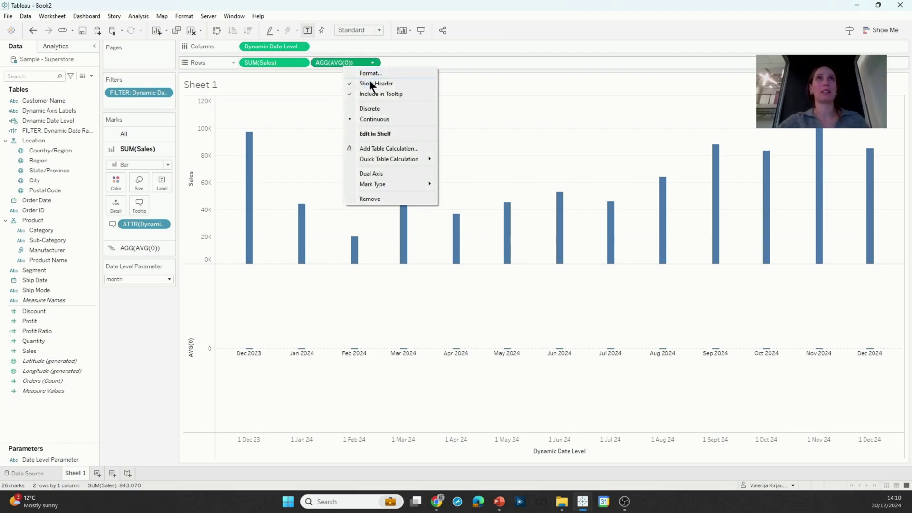
click(403, 174)
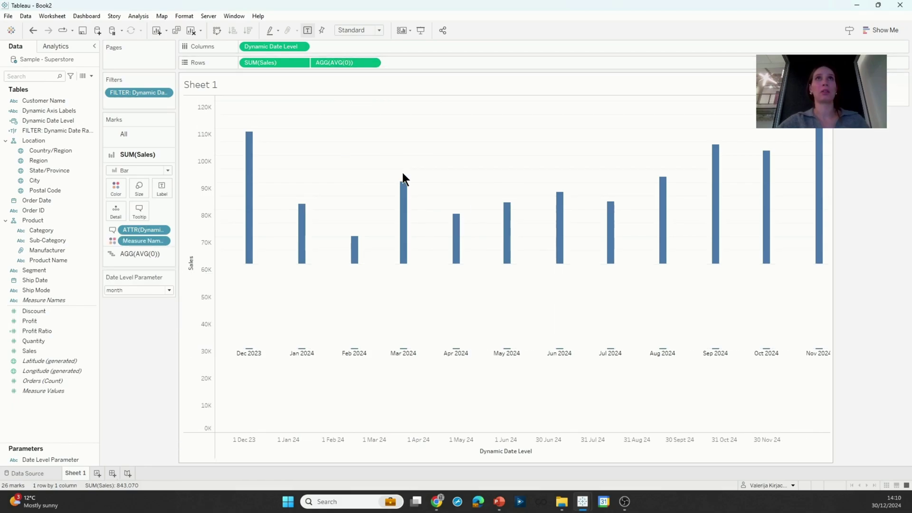
Step: Synchronize the two axes and remove Measure Names colouring so all bars are blue
right_click(197, 179)
click(233, 222)
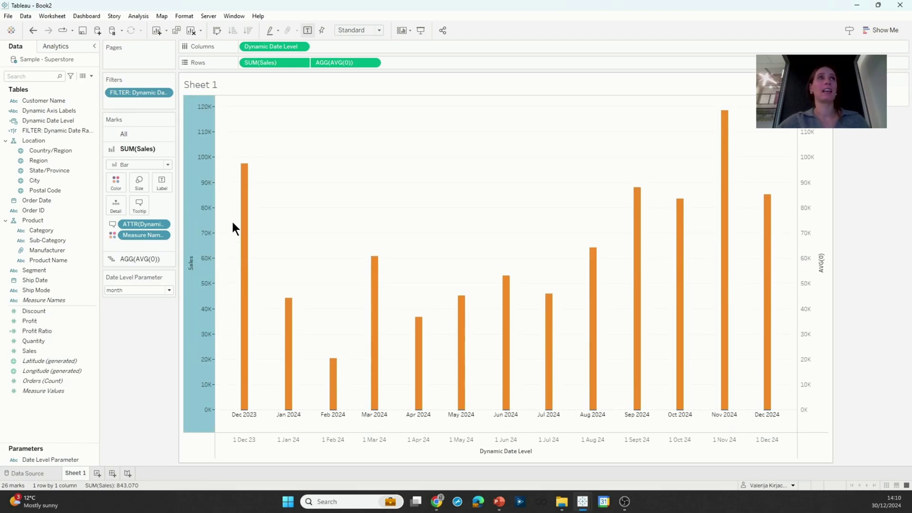
click(149, 131)
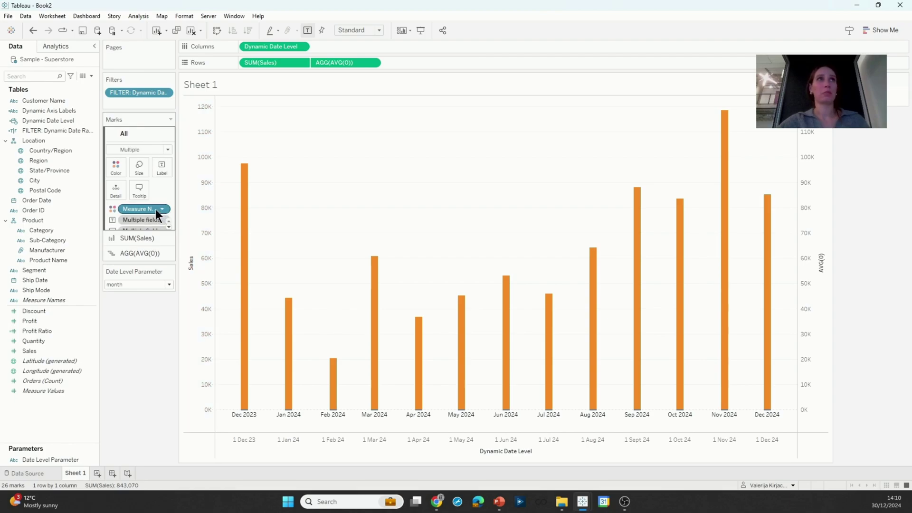
drag(152, 209, 154, 330)
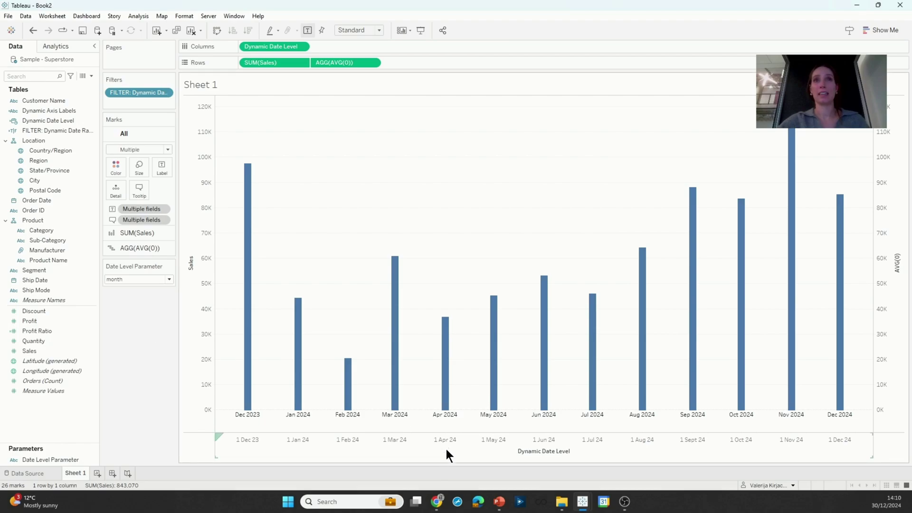
Step: Hide the date and AVG(0) axis headers, then set the date level to quarter (Q1 2023–Q4 2024)
right_click(465, 442)
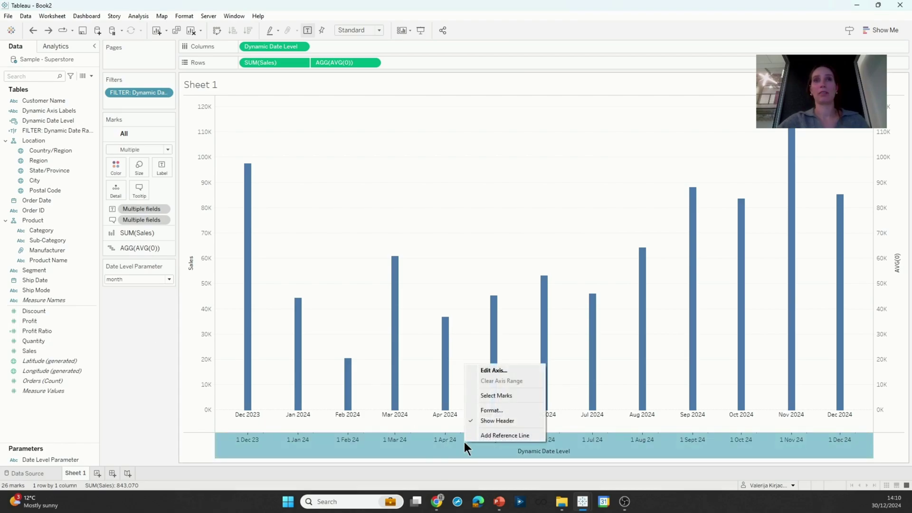
click(487, 421)
right_click(882, 312)
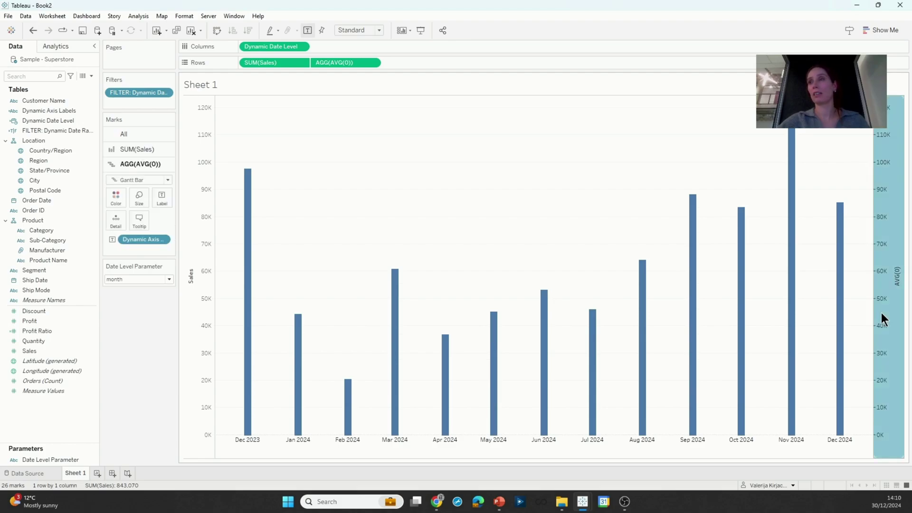
click(871, 413)
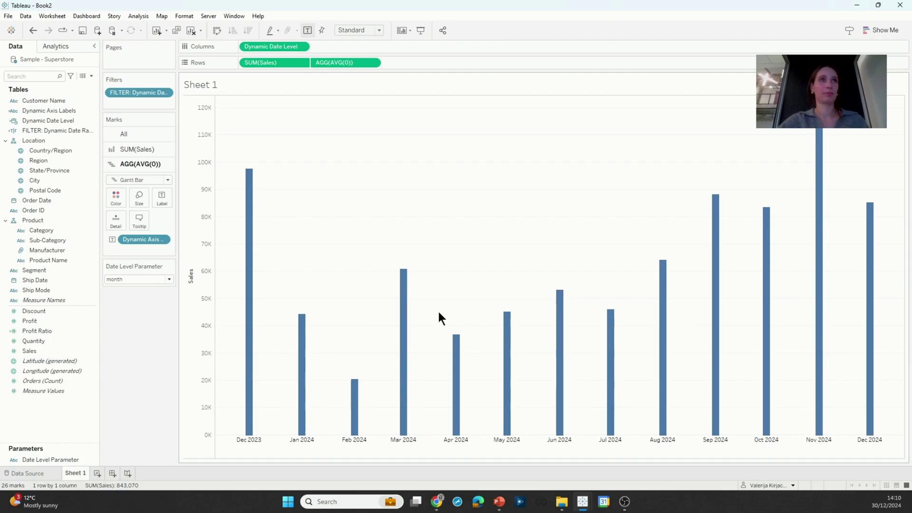
click(167, 281)
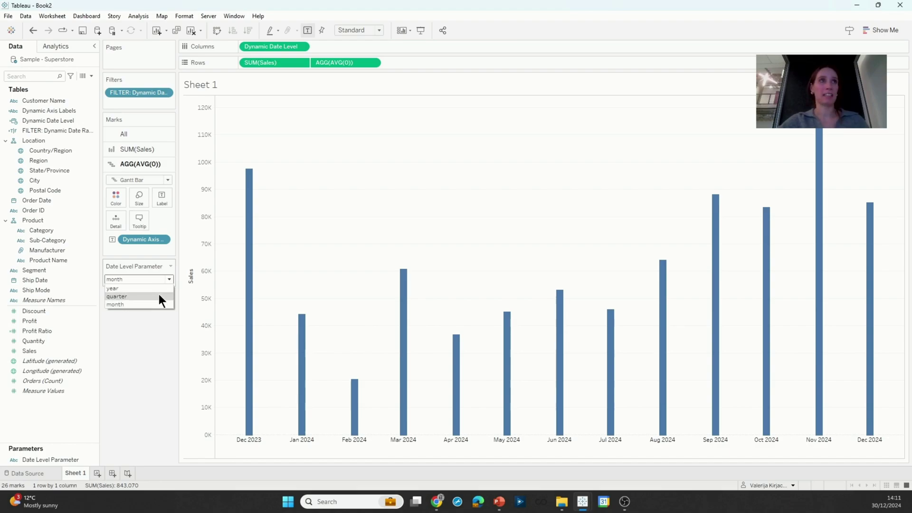
click(158, 298)
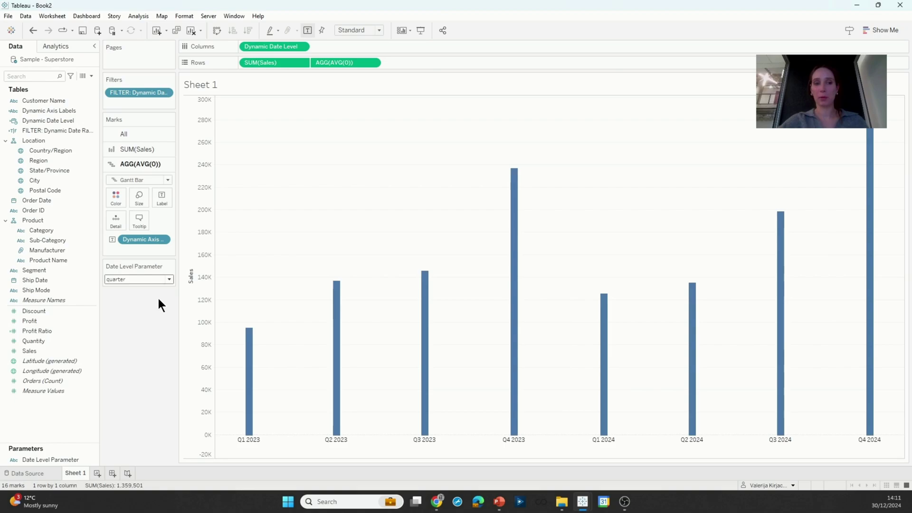